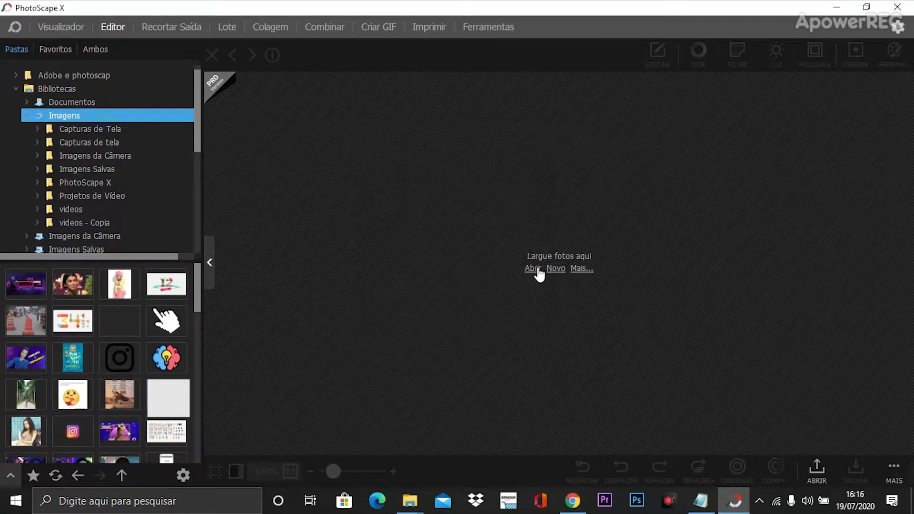
Open the background image 2019_Purple_Abstract_4K_HD_Design_1280x720.jpg from the teste folder on the desktop
{"action": "left_click", "coordinate": [533, 267]}
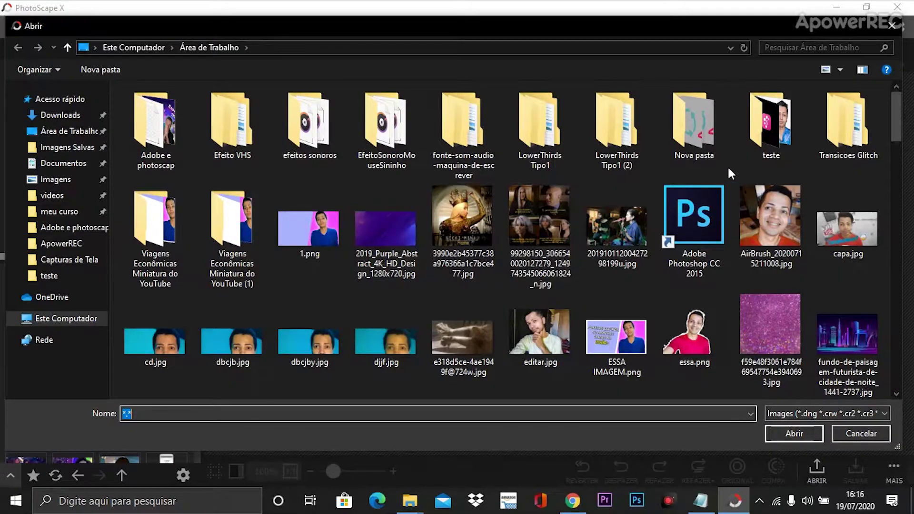
{"action": "double_click", "coordinate": [779, 136]}
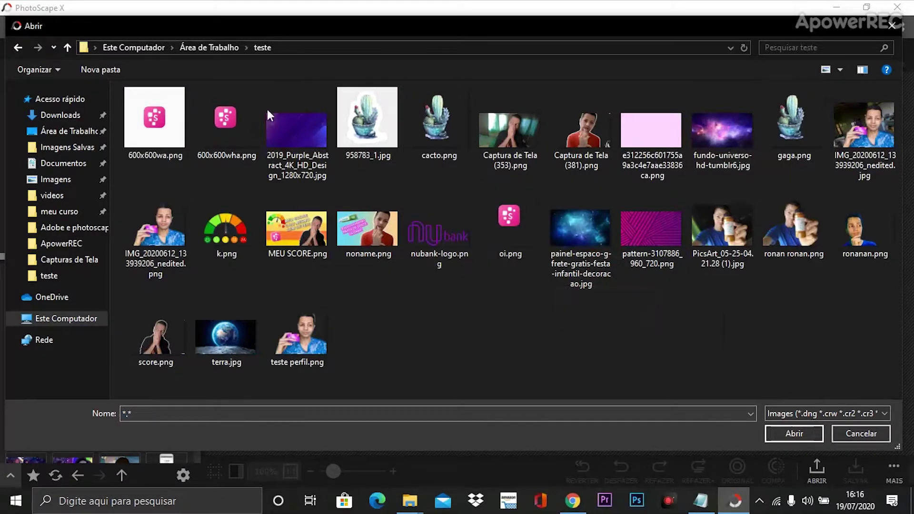
{"action": "left_click", "coordinate": [290, 145]}
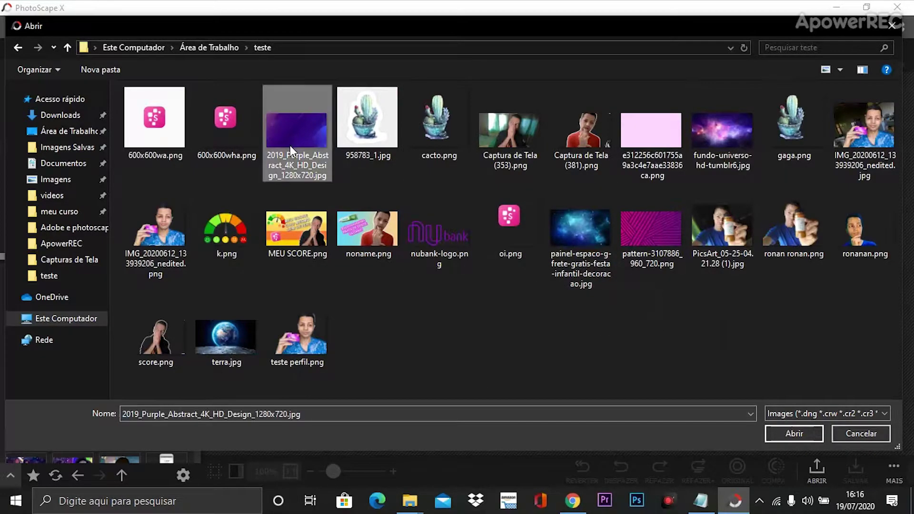
{"action": "left_click", "coordinate": [776, 429]}
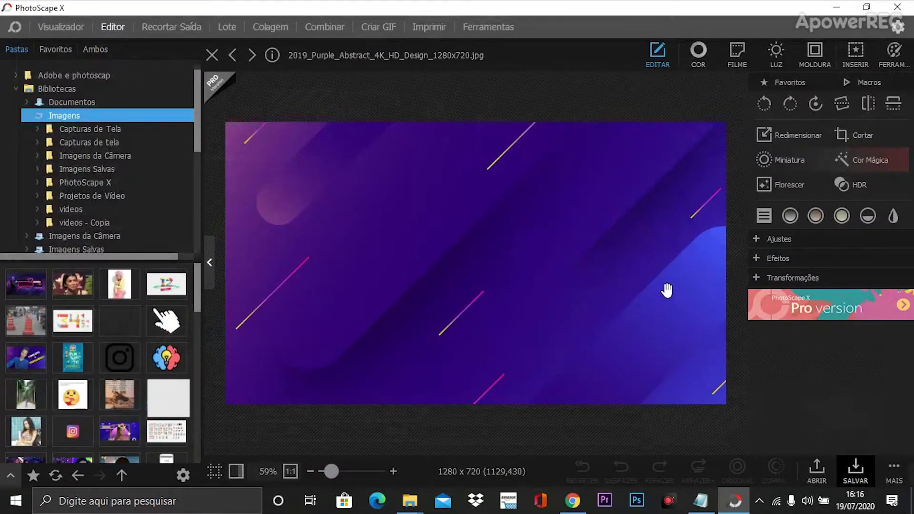
Insert the image IMG_20200612_133939206_nedited.png from the desktop's teste folder and place it in the background's lower-right corner
{"action": "left_click", "coordinate": [859, 41]}
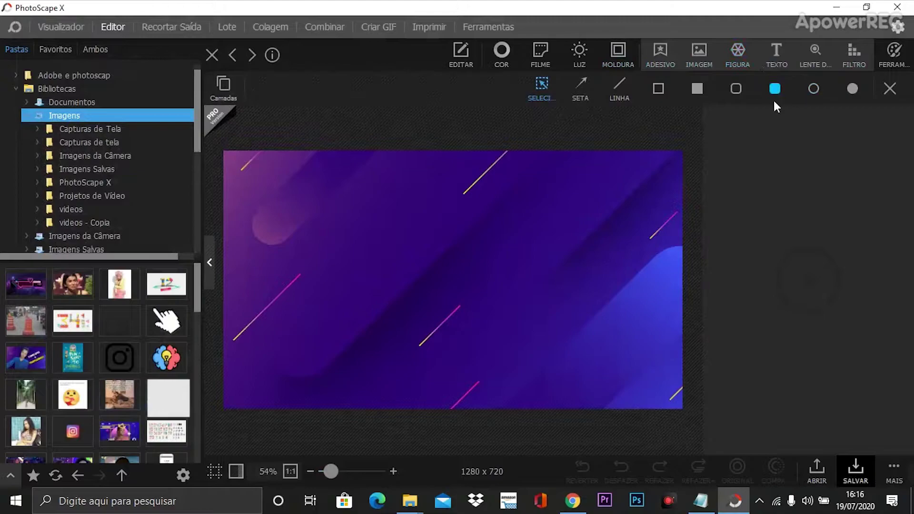
{"action": "left_click", "coordinate": [699, 65]}
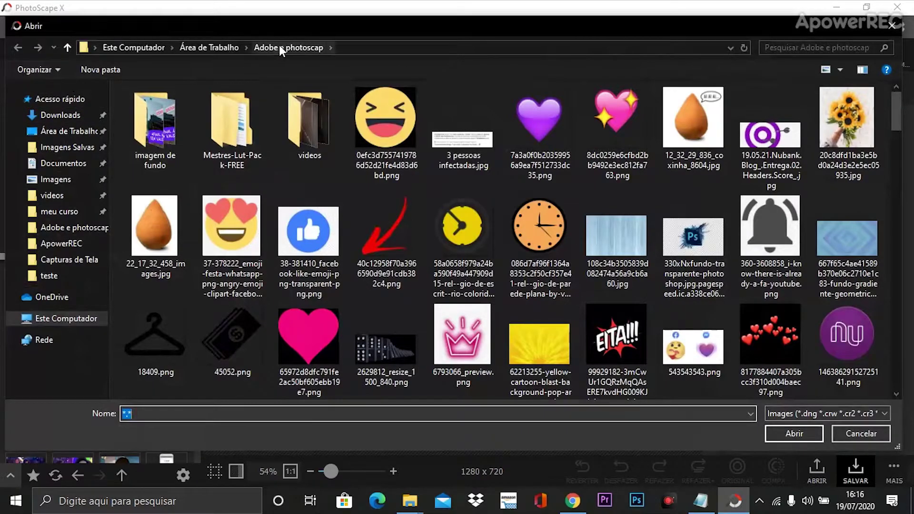
{"action": "left_click", "coordinate": [224, 46]}
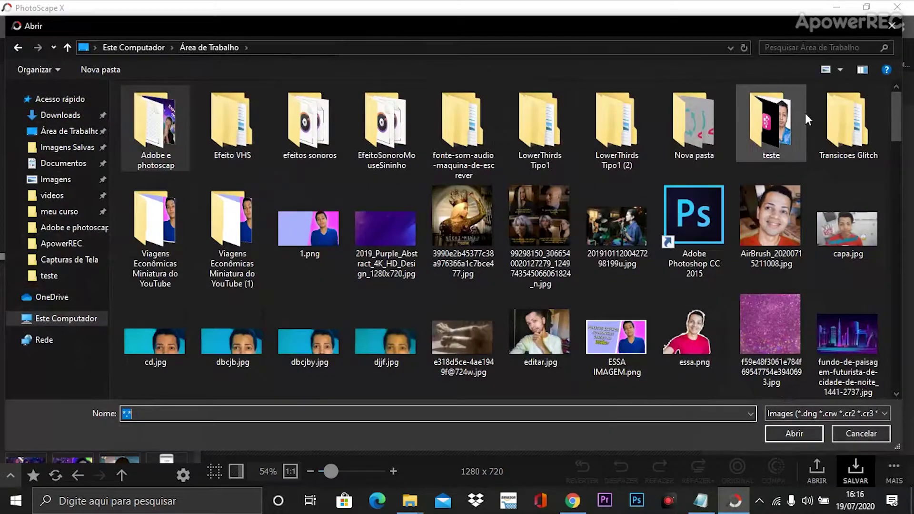
{"action": "double_click", "coordinate": [781, 116]}
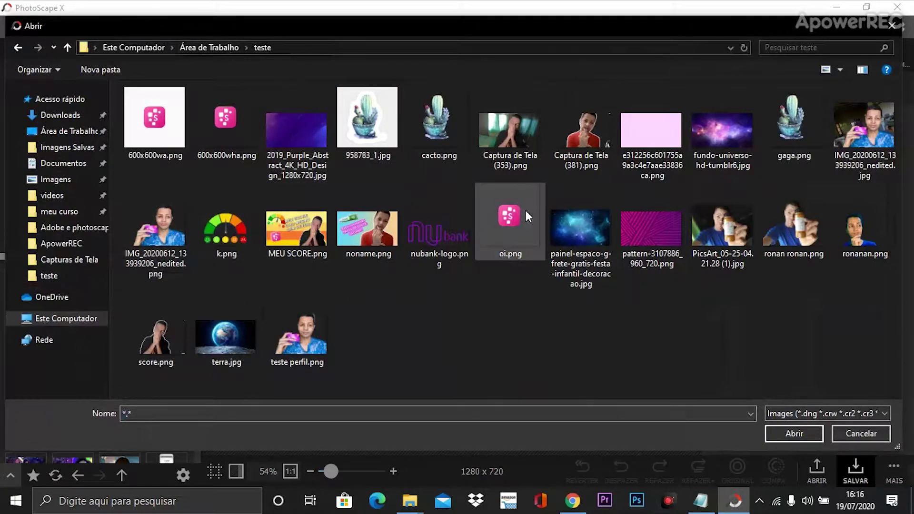
{"action": "left_click", "coordinate": [164, 255]}
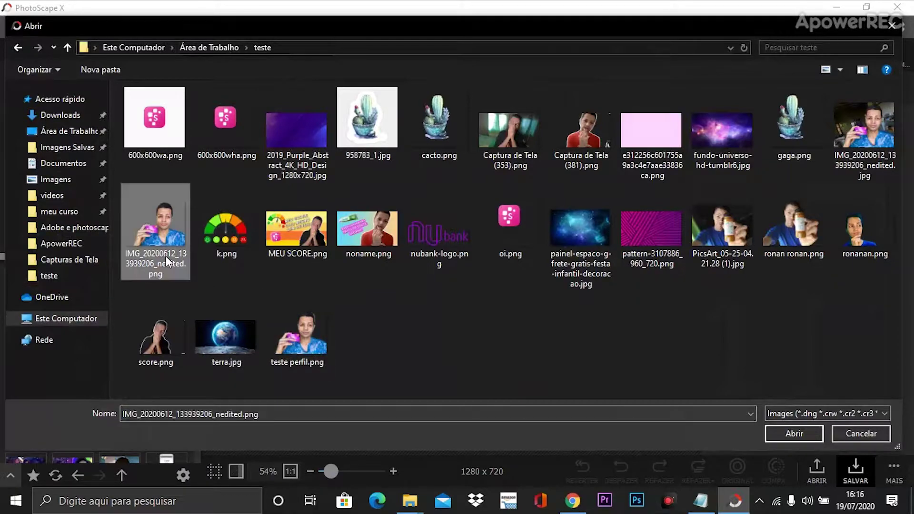
{"action": "left_click", "coordinate": [783, 438]}
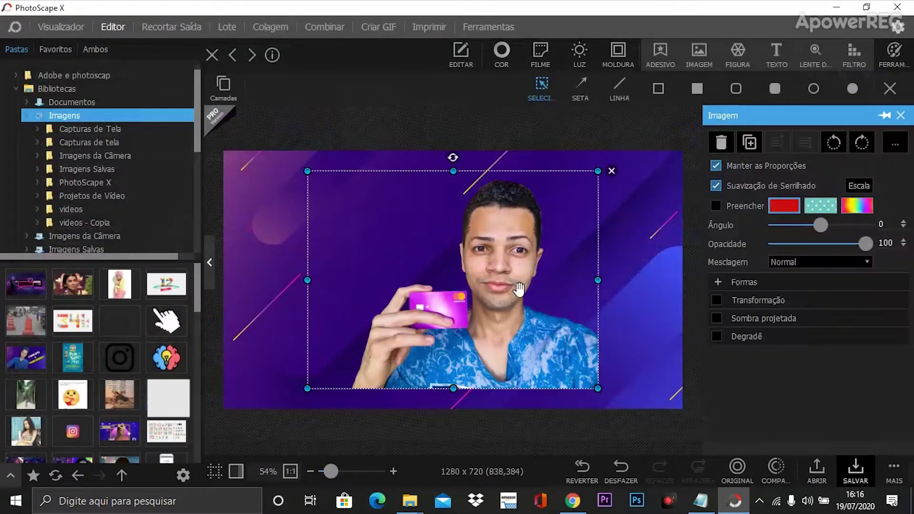
{"action": "left_click_drag", "start_coordinate": [509, 296], "coordinate": [596, 318]}
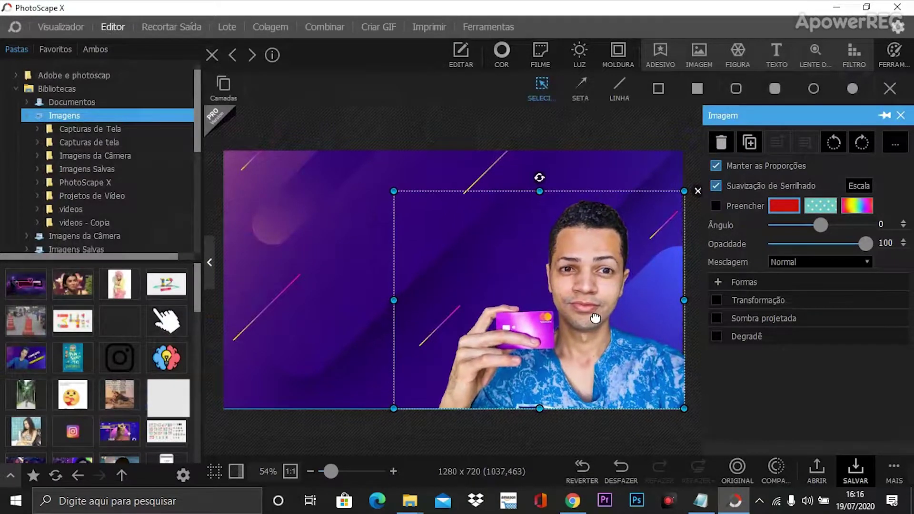
{"action": "left_click", "coordinate": [289, 245]}
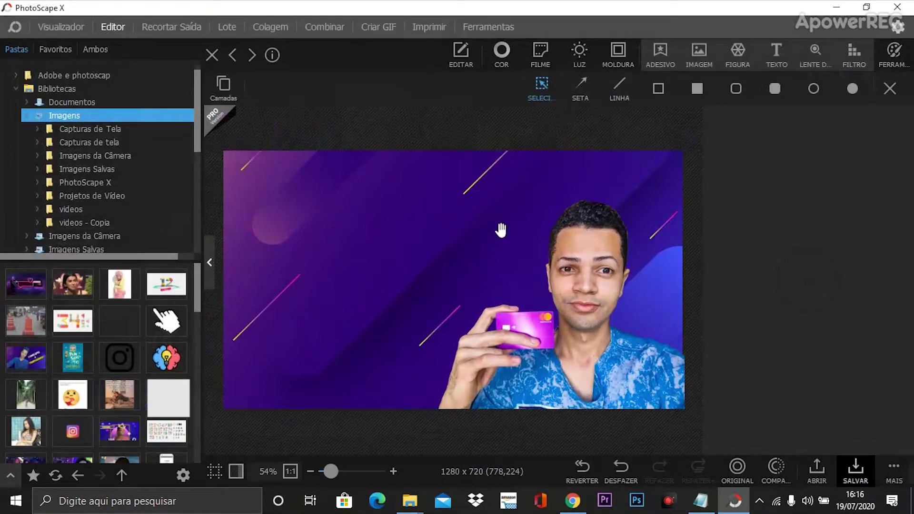
Enable a drop shadow on the inserted photo of the man and colour it very pale cyan
{"action": "left_click", "coordinate": [493, 255]}
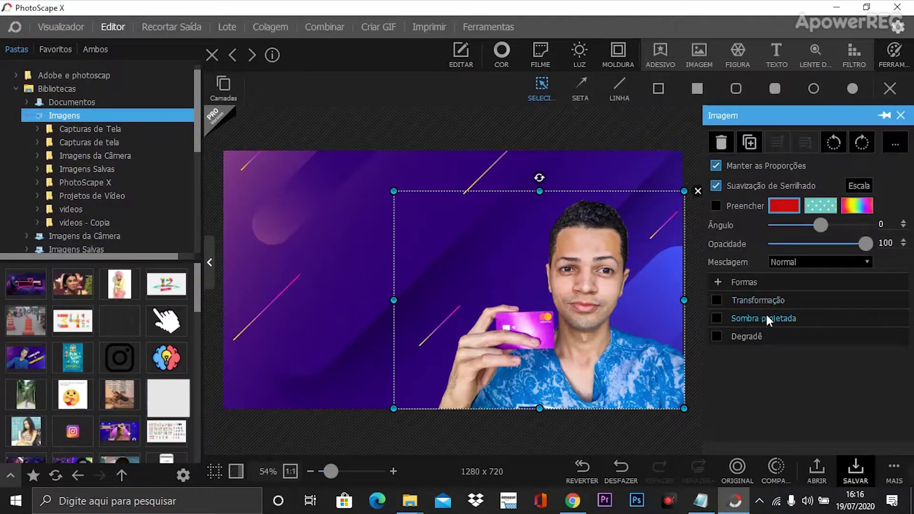
{"action": "left_click", "coordinate": [716, 319]}
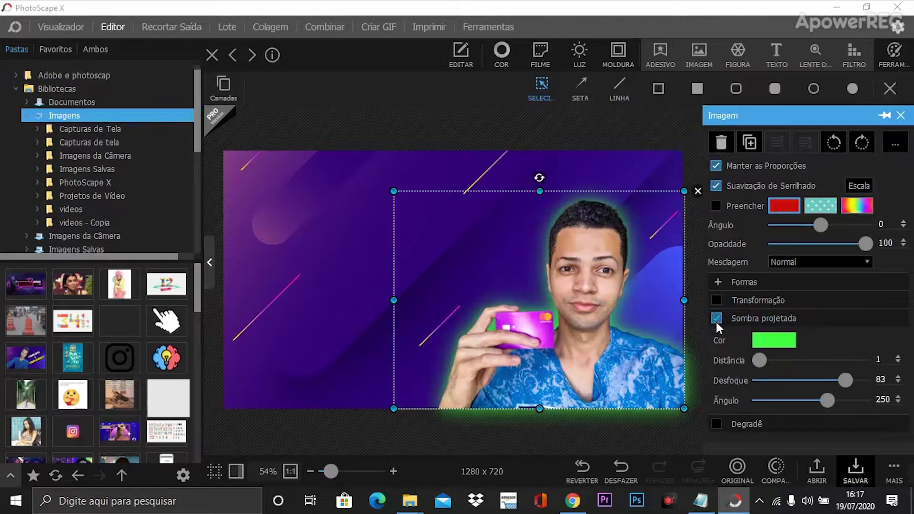
{"action": "left_click", "coordinate": [771, 339]}
{"action": "left_click", "coordinate": [741, 113]}
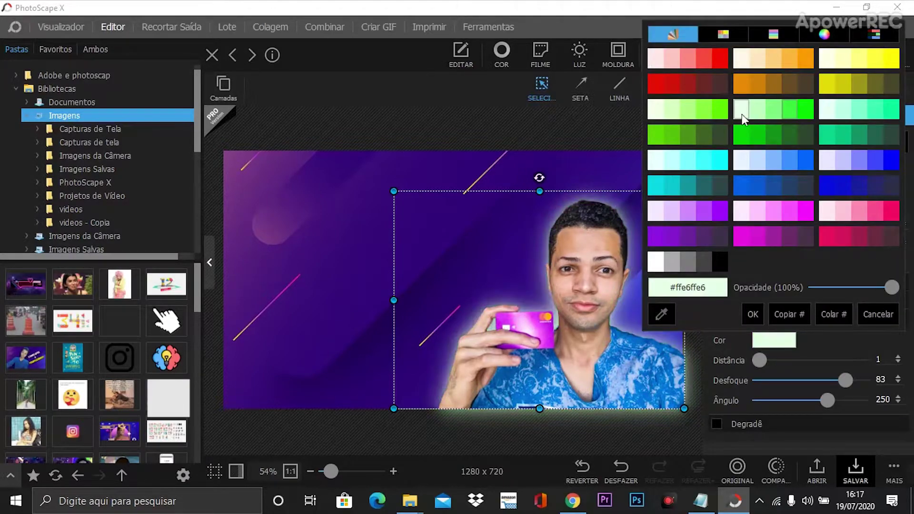
{"action": "left_click", "coordinate": [656, 161]}
{"action": "left_click", "coordinate": [752, 314]}
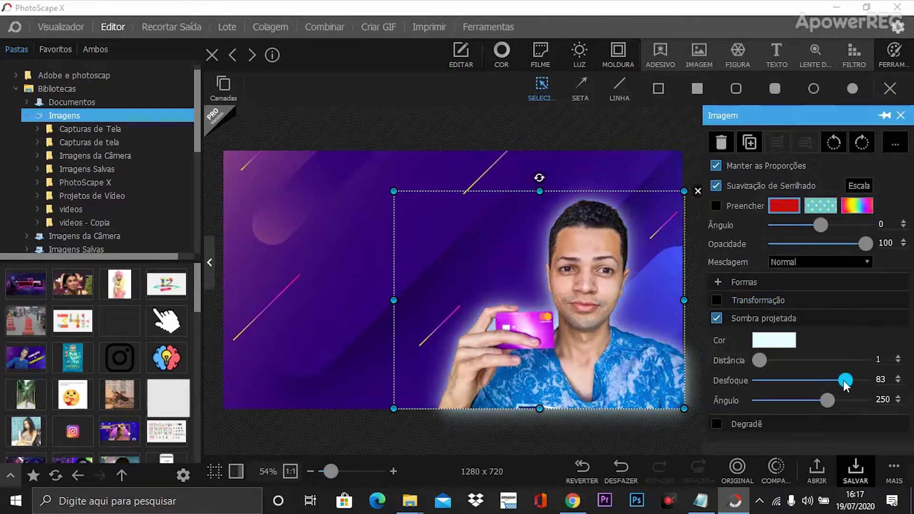
Set the photo's drop shadow blur to 56 and its angle to 96
{"action": "left_click_drag", "start_coordinate": [845, 384], "coordinate": [764, 370]}
{"action": "left_click_drag", "start_coordinate": [827, 402], "coordinate": [818, 380]}
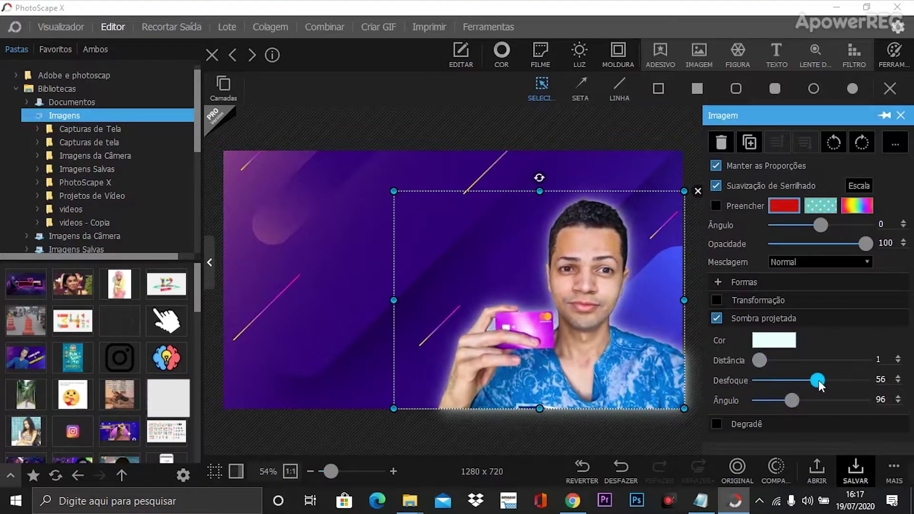
{"action": "left_click", "coordinate": [346, 200]}
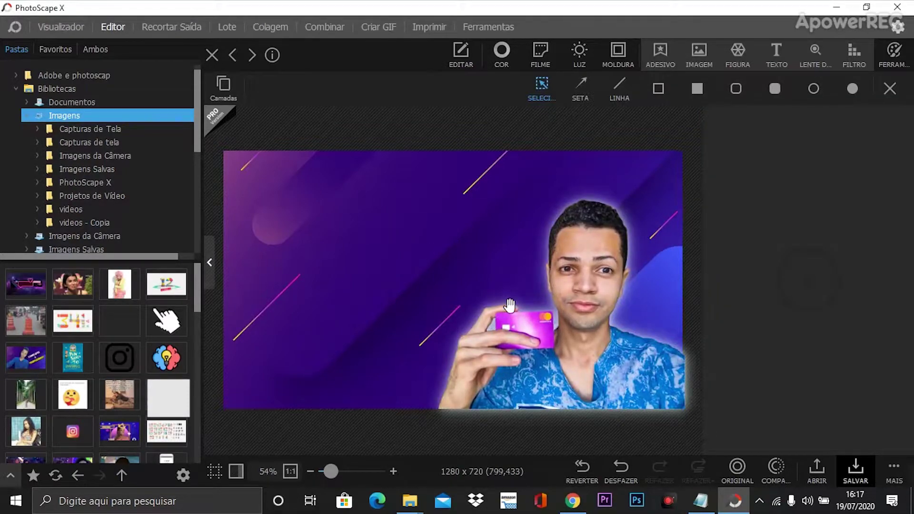
Align the man's photo with the background's right edge and enlarge it proportionally to the full canvas height
{"action": "left_click", "coordinate": [608, 312]}
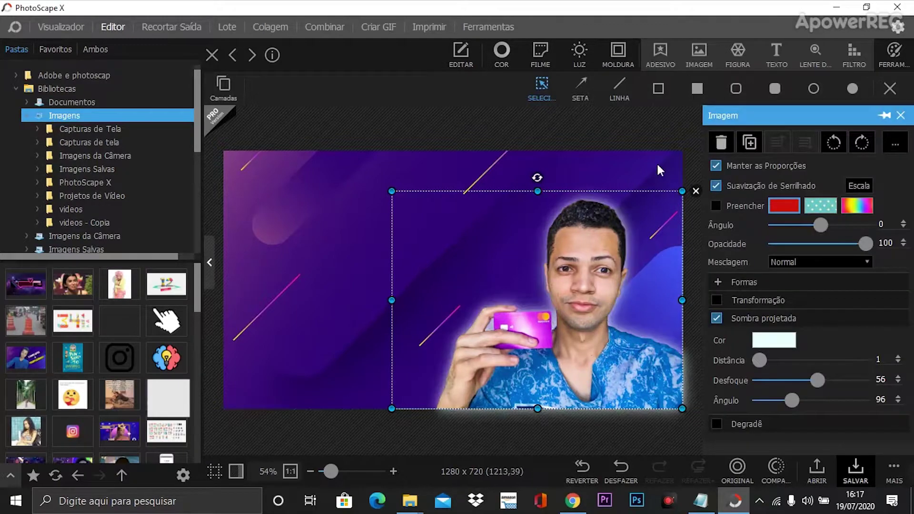
{"action": "left_click", "coordinate": [657, 168]}
{"action": "left_click", "coordinate": [604, 241]}
{"action": "left_click_drag", "start_coordinate": [391, 192], "coordinate": [339, 151]}
{"action": "left_click", "coordinate": [313, 281]}
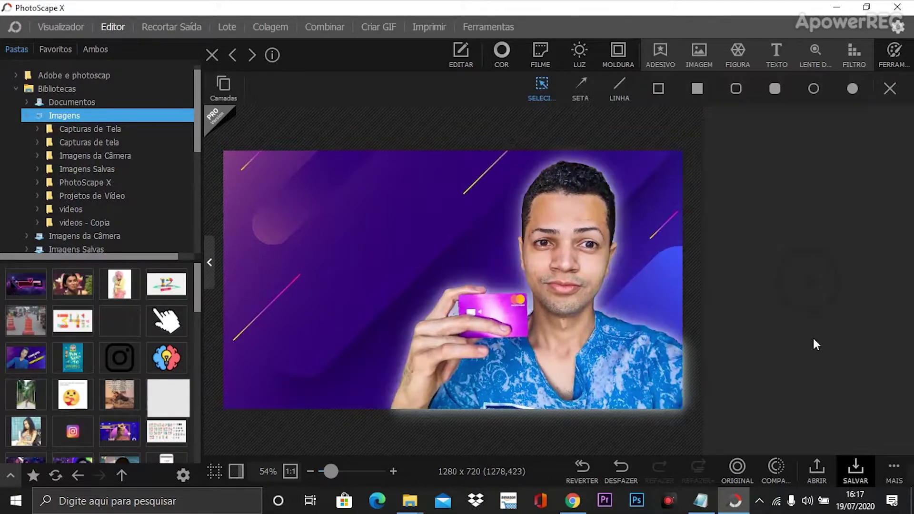
{"action": "left_click", "coordinate": [588, 265]}
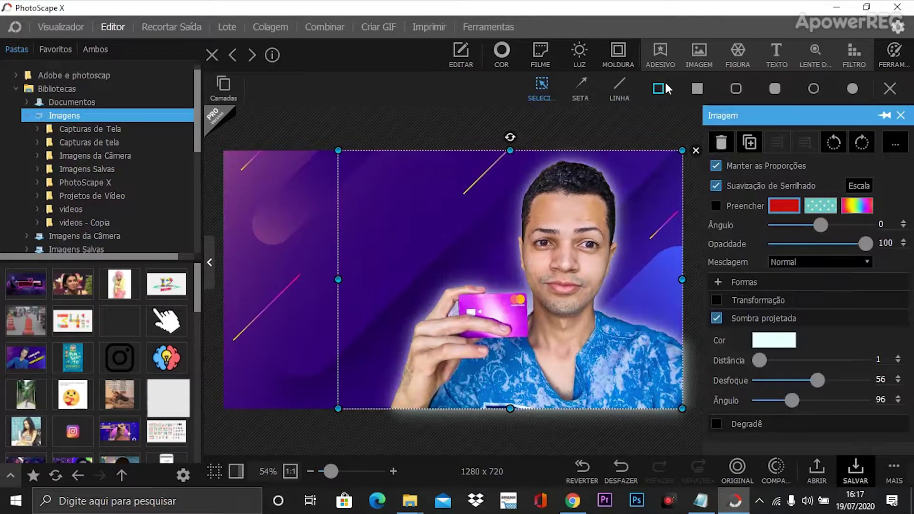
Add a text object reading "DÚVIDAS" with "DA NUBANK" on a second line
{"action": "left_click", "coordinate": [786, 60]}
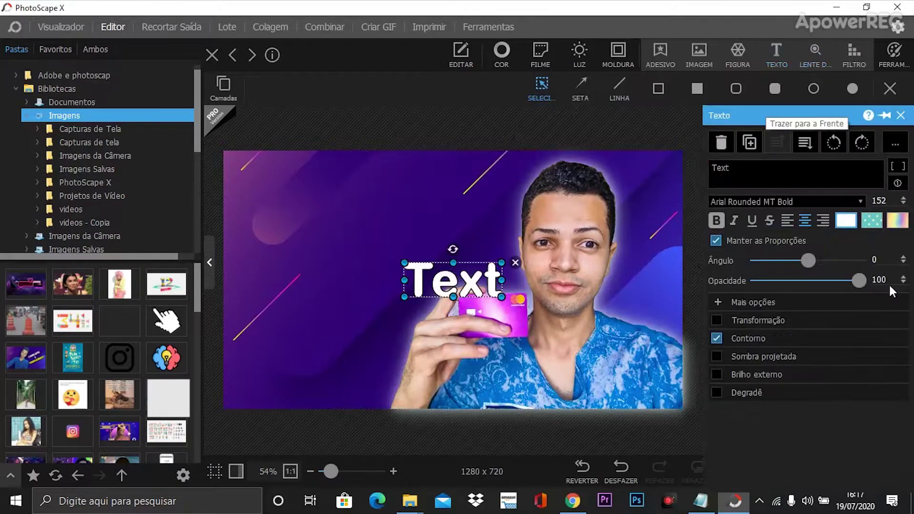
{"action": "left_click", "coordinate": [745, 163]}
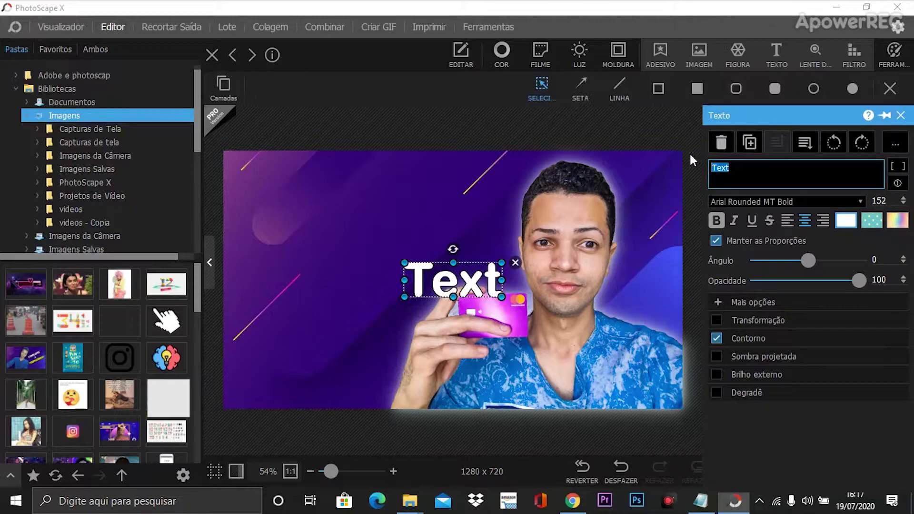
{"action": "type", "text": "D"}
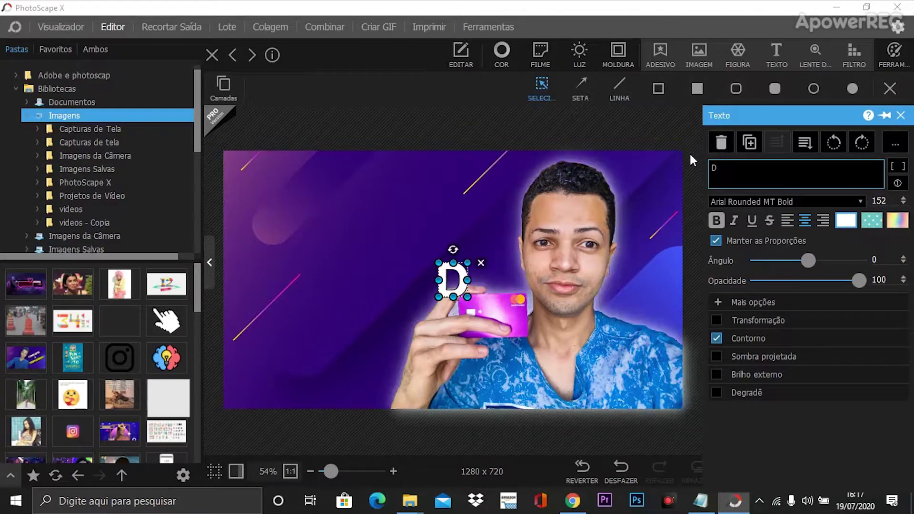
{"action": "key", "text": "Caps_Lock"}
{"action": "type", "text": "ÚVIDAS"}
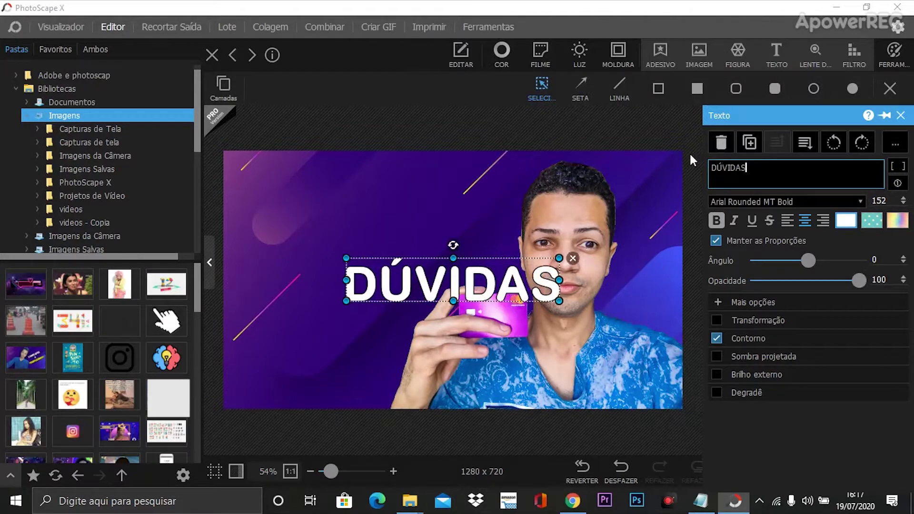
{"action": "key", "text": "Return"}
{"action": "type", "text": "DA"}
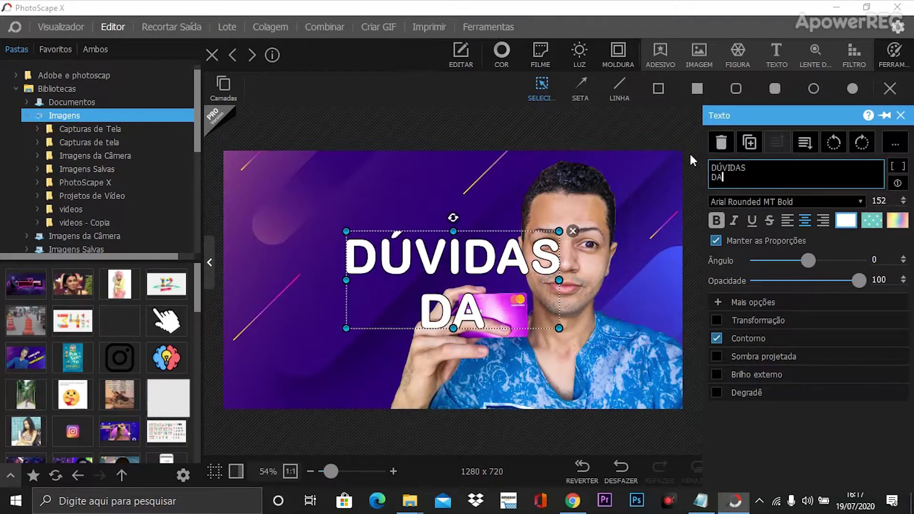
{"action": "type", "text": " NUBANK"}
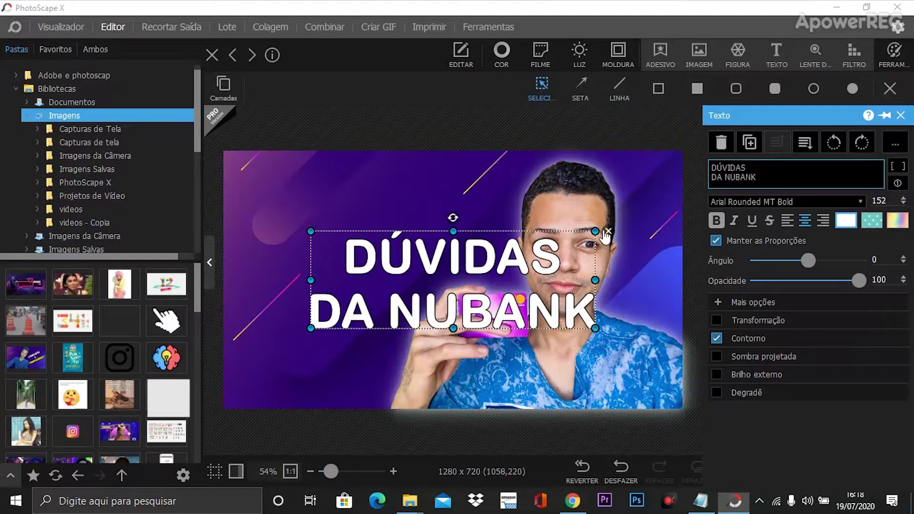
Shrink the title text to size 88, rotate it to -14 degrees and move it to the canvas's upper-left area
{"action": "left_click_drag", "start_coordinate": [594, 231], "coordinate": [476, 272]}
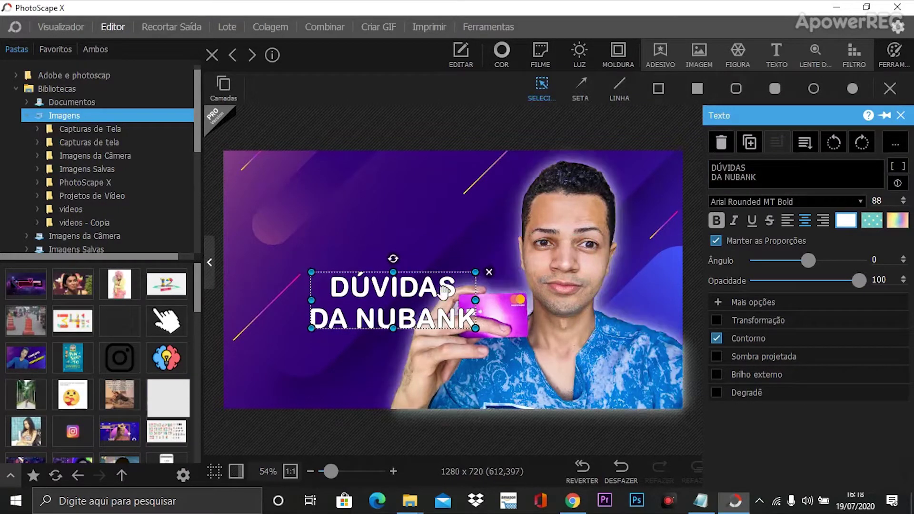
{"action": "left_click_drag", "start_coordinate": [393, 259], "coordinate": [367, 238]}
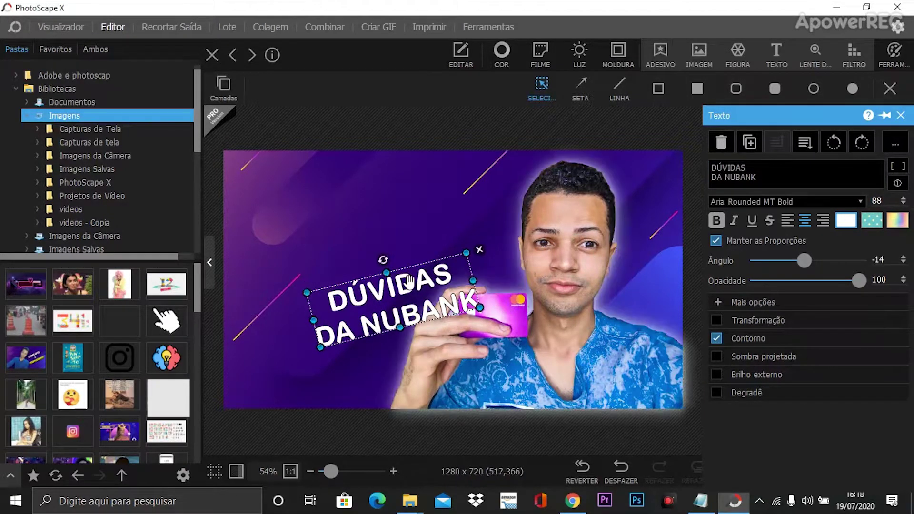
{"action": "left_click_drag", "start_coordinate": [408, 282], "coordinate": [348, 210]}
{"action": "left_click", "coordinate": [428, 276]}
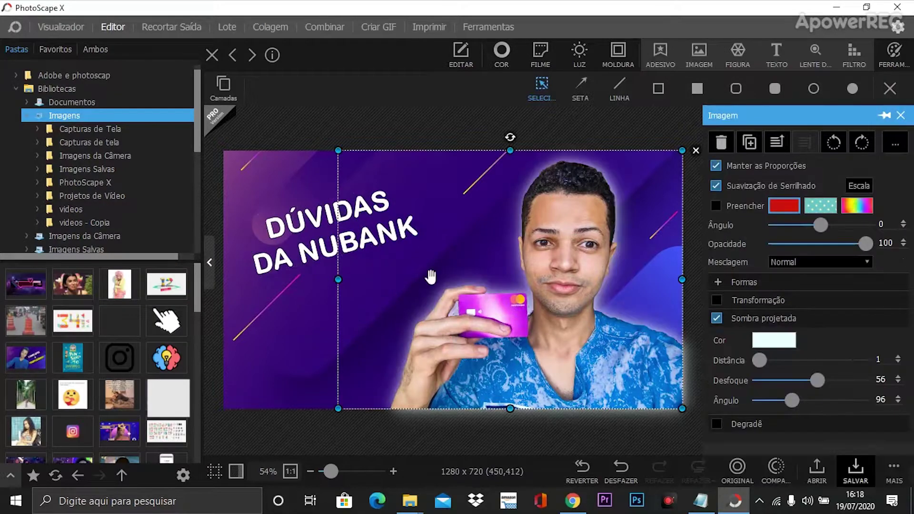
{"action": "left_click", "coordinate": [693, 143]}
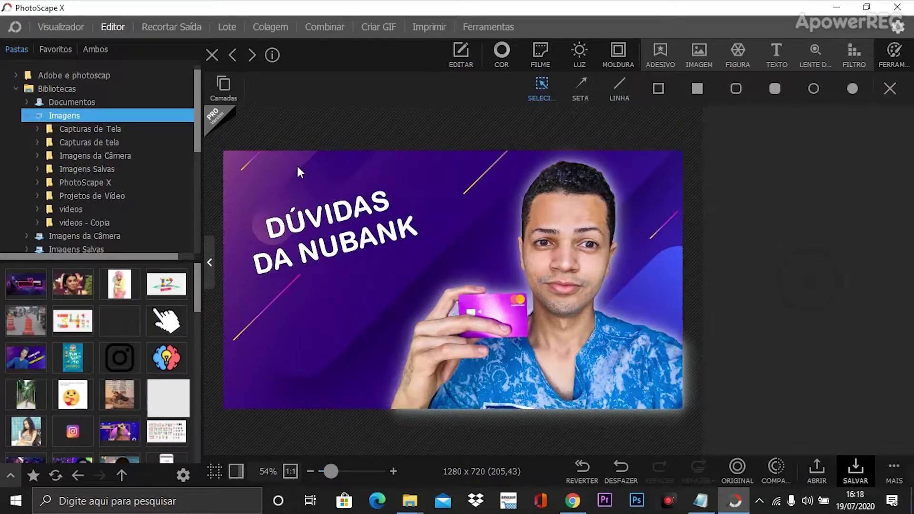
Draw a bright green filled rounded rectangle without gradient, roundness 50, across the "DÚVIDAS DA NUBANK" title
{"action": "left_click", "coordinate": [774, 90]}
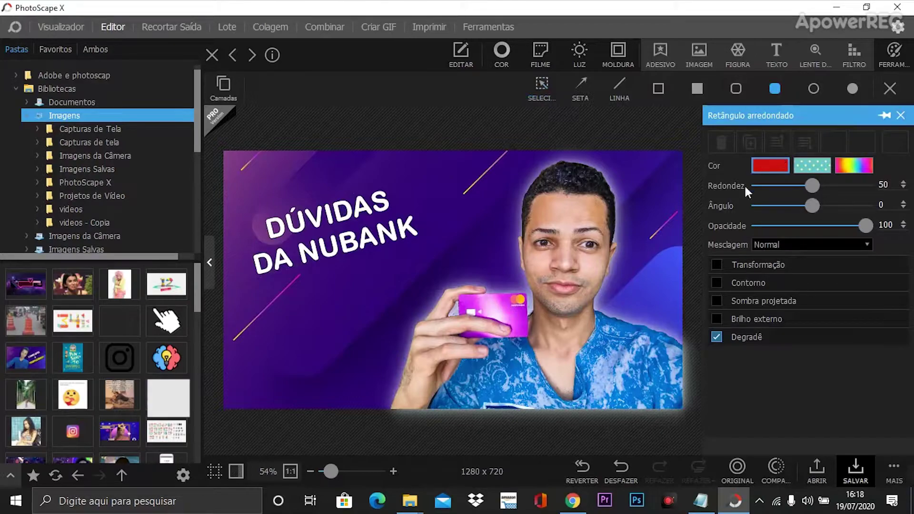
{"action": "left_click", "coordinate": [778, 167]}
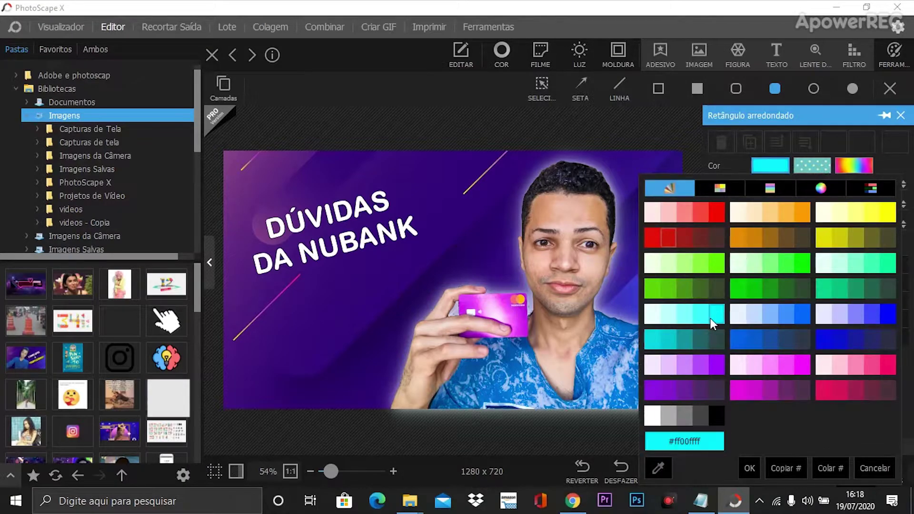
{"action": "left_click", "coordinate": [717, 263]}
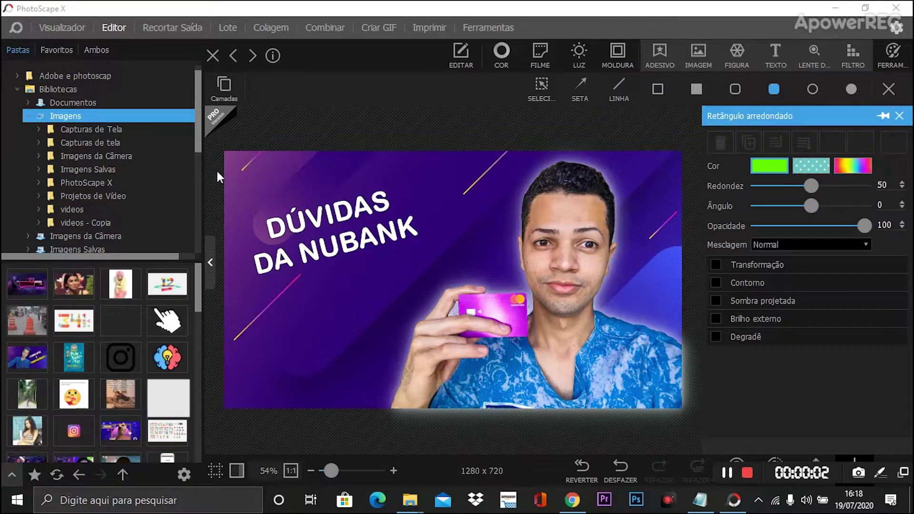
{"action": "mouse_move", "coordinate": [230, 213]}
{"action": "left_mouse_down"}
{"action": "mouse_move", "coordinate": [238, 227]}
{"action": "mouse_move", "coordinate": [333, 261]}
{"action": "mouse_move", "coordinate": [425, 264]}
{"action": "left_mouse_up"}
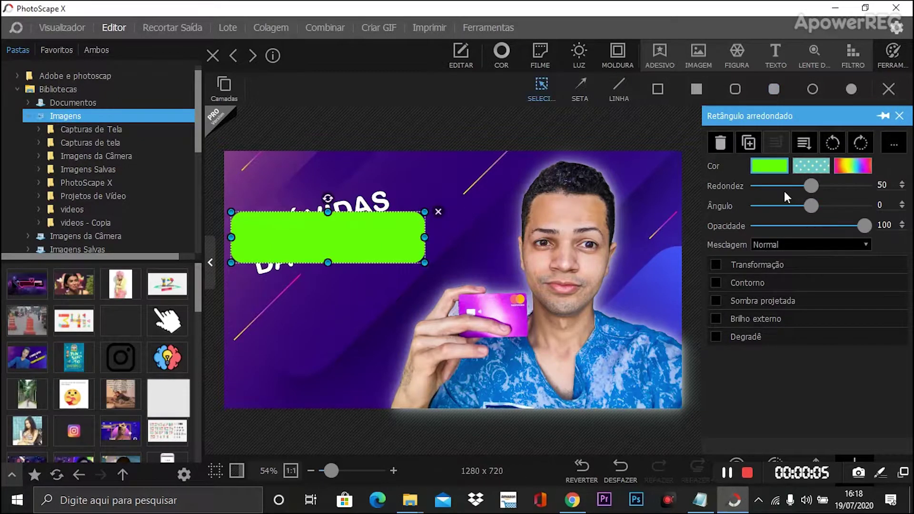
Send the green rounded rectangle behind the title text and reduce its opacity to 89
{"action": "left_click", "coordinate": [804, 142]}
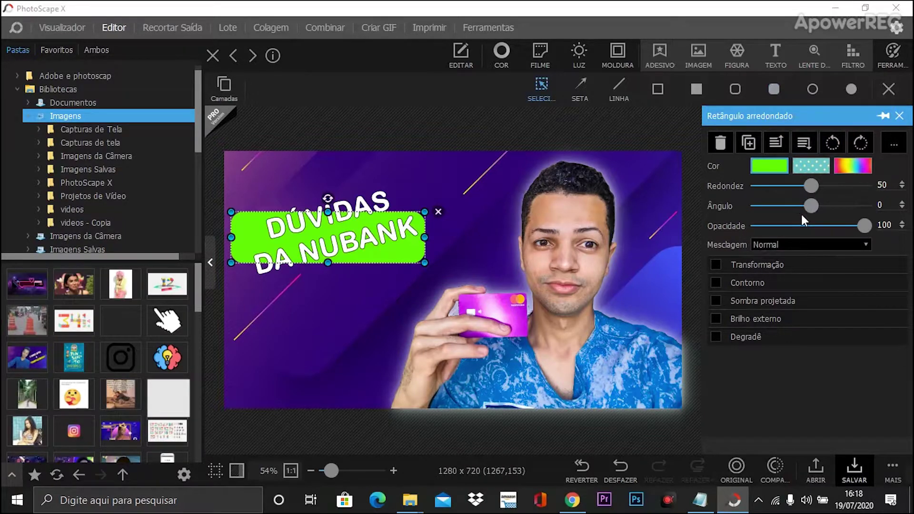
{"action": "mouse_move", "coordinate": [861, 225]}
{"action": "left_mouse_down"}
{"action": "mouse_move", "coordinate": [810, 223]}
{"action": "mouse_move", "coordinate": [851, 225]}
{"action": "left_mouse_up"}
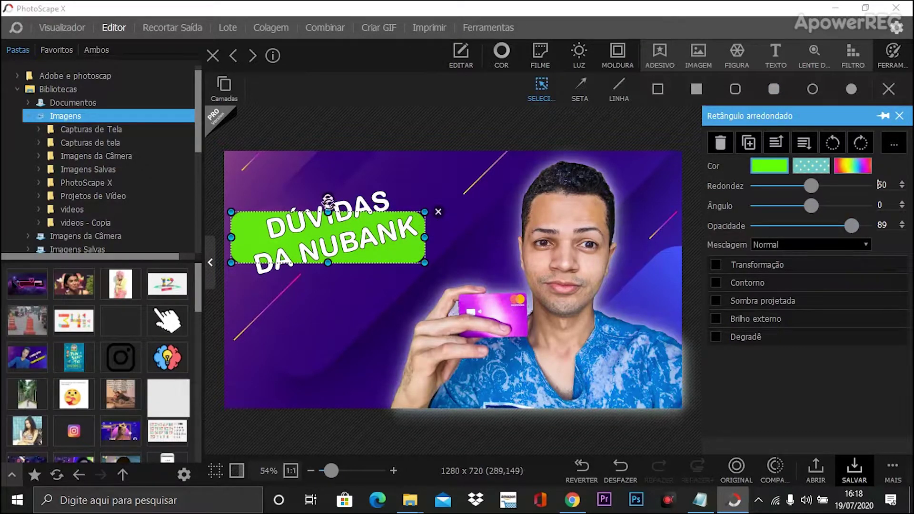
Rotate the green rectangle to -15 degrees and enlarge it slightly so it surrounds both lines of the title
{"action": "mouse_move", "coordinate": [330, 195]}
{"action": "left_mouse_down"}
{"action": "mouse_move", "coordinate": [312, 199]}
{"action": "mouse_move", "coordinate": [327, 196]}
{"action": "mouse_move", "coordinate": [320, 199]}
{"action": "mouse_move", "coordinate": [349, 215]}
{"action": "mouse_move", "coordinate": [321, 192]}
{"action": "left_mouse_up"}
{"action": "left_click", "coordinate": [346, 206]}
{"action": "left_click", "coordinate": [430, 204]}
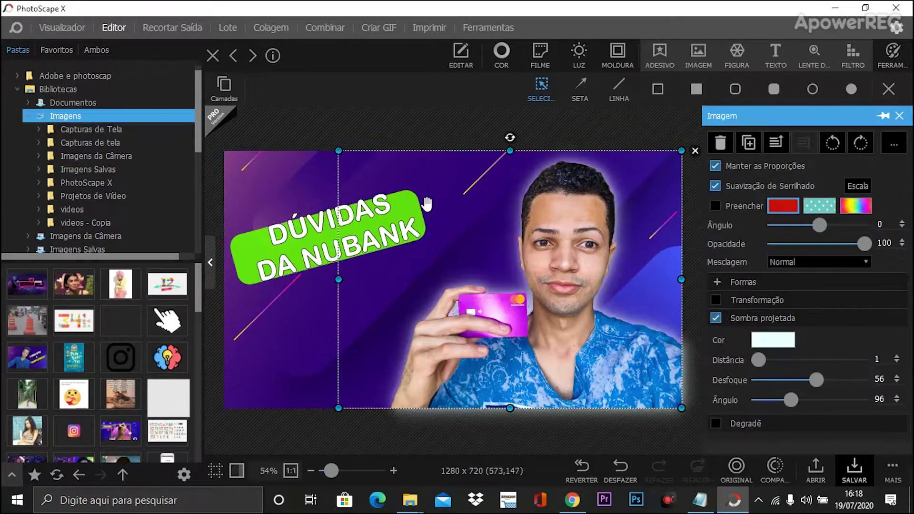
{"action": "left_click", "coordinate": [409, 210]}
{"action": "left_click", "coordinate": [420, 206]}
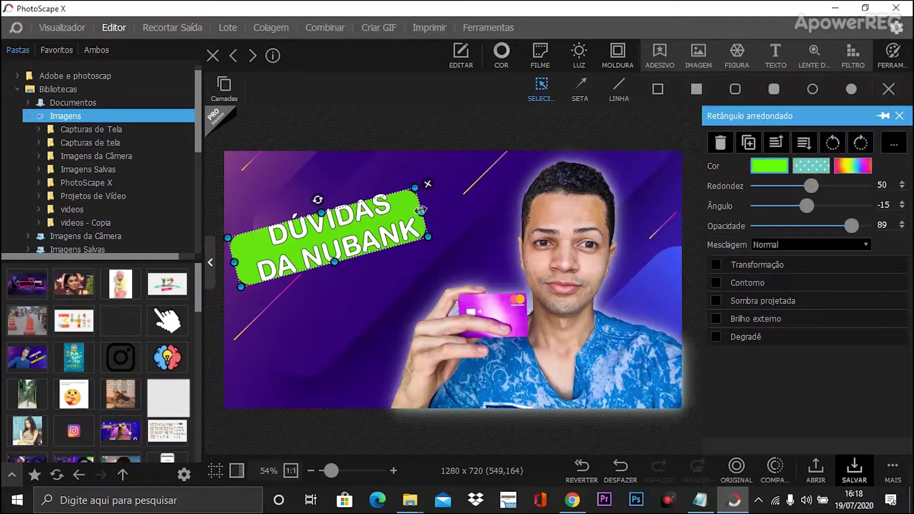
{"action": "left_click_drag", "start_coordinate": [415, 190], "coordinate": [424, 178]}
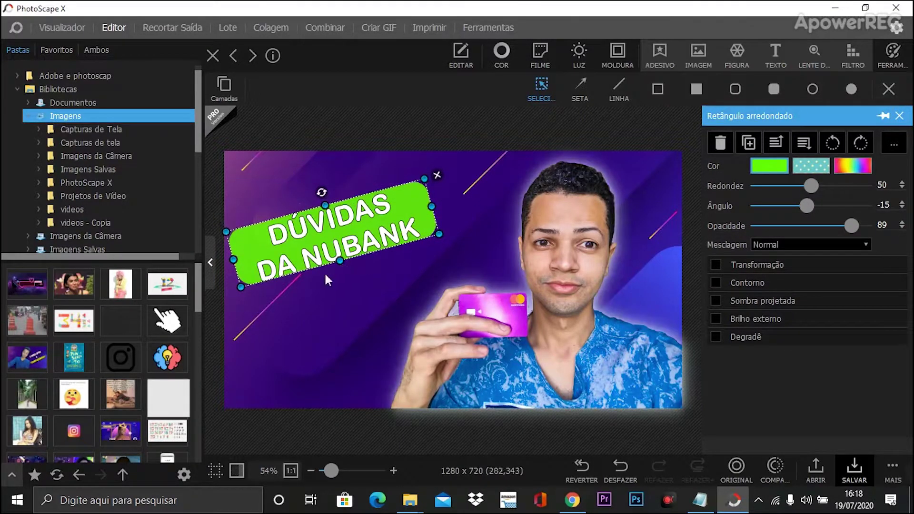
{"action": "left_click_drag", "start_coordinate": [337, 260], "coordinate": [339, 263]}
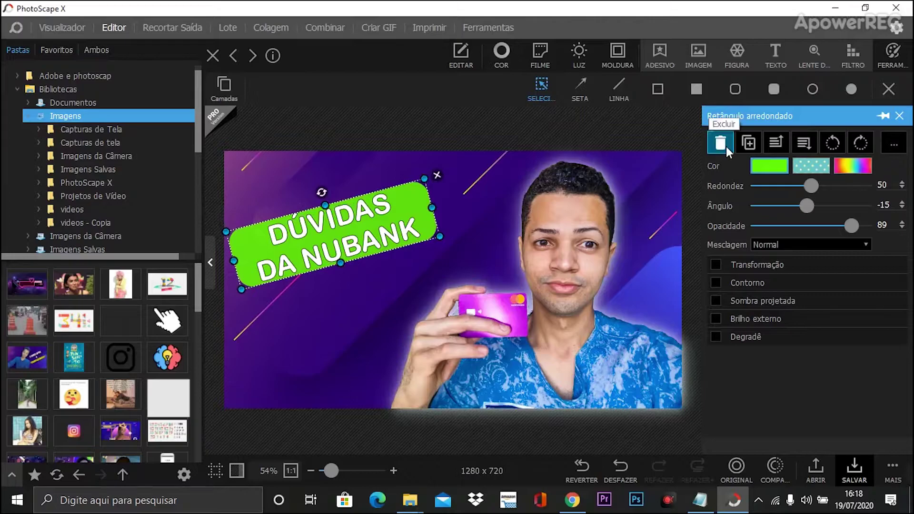
Try a lighter green on the rounded rectangle, then return it to the bright green #ff66ff00
{"action": "left_click", "coordinate": [754, 164]}
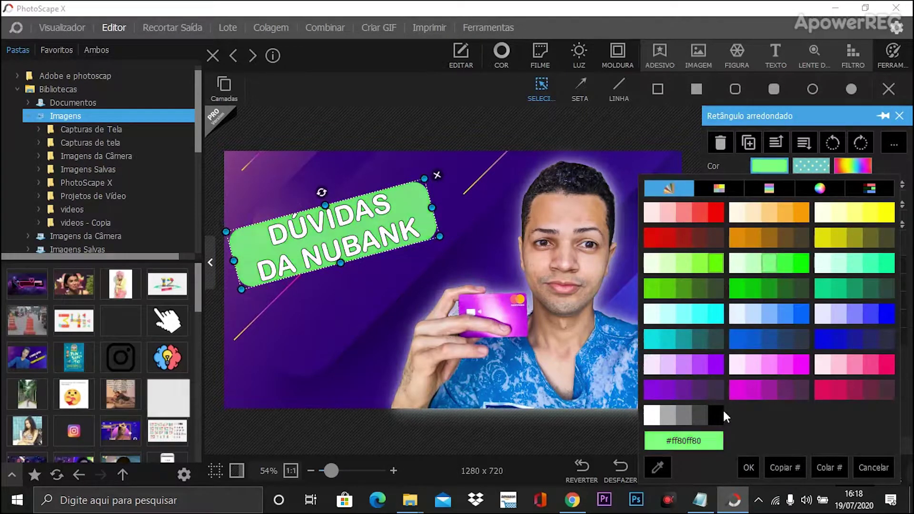
{"action": "left_click", "coordinate": [753, 339]}
{"action": "left_click", "coordinate": [715, 260]}
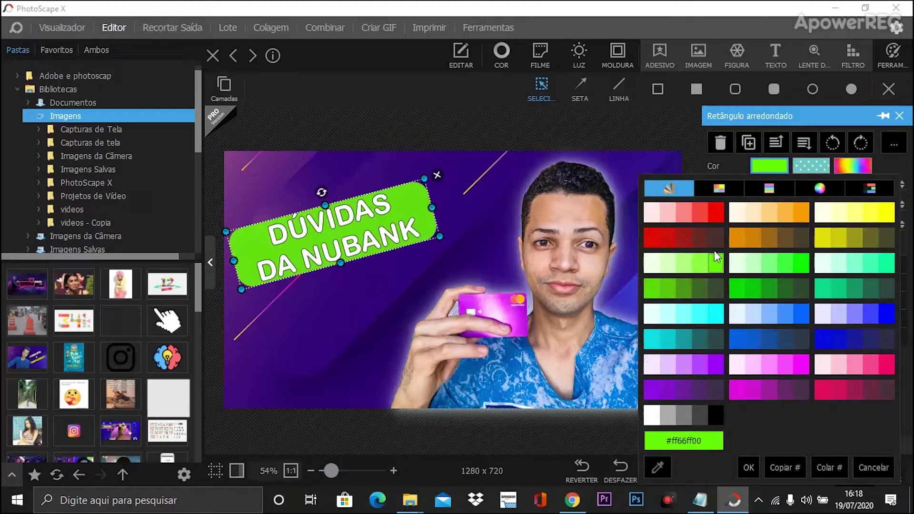
{"action": "left_click", "coordinate": [722, 259]}
Narrow the green rectangle from both ends so it fits closely around the title text
{"action": "left_click", "coordinate": [435, 256]}
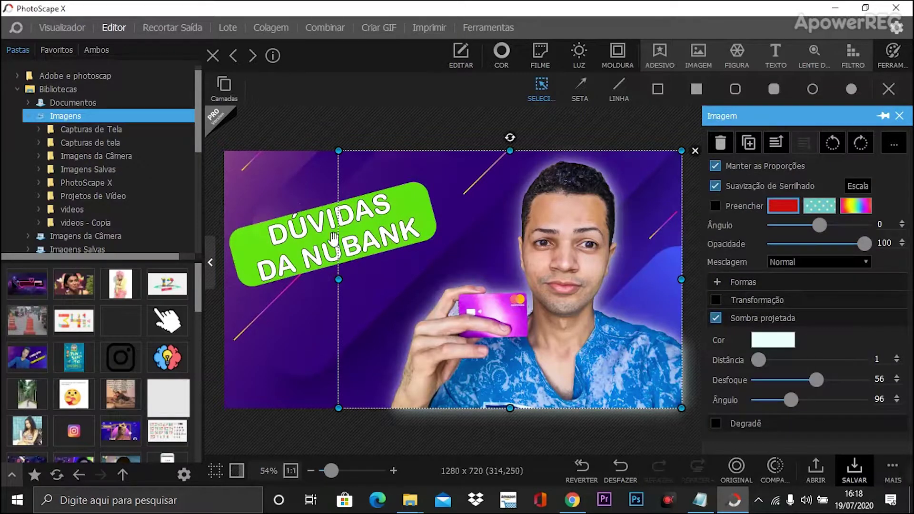
{"action": "left_click", "coordinate": [319, 245]}
{"action": "left_click", "coordinate": [239, 258]}
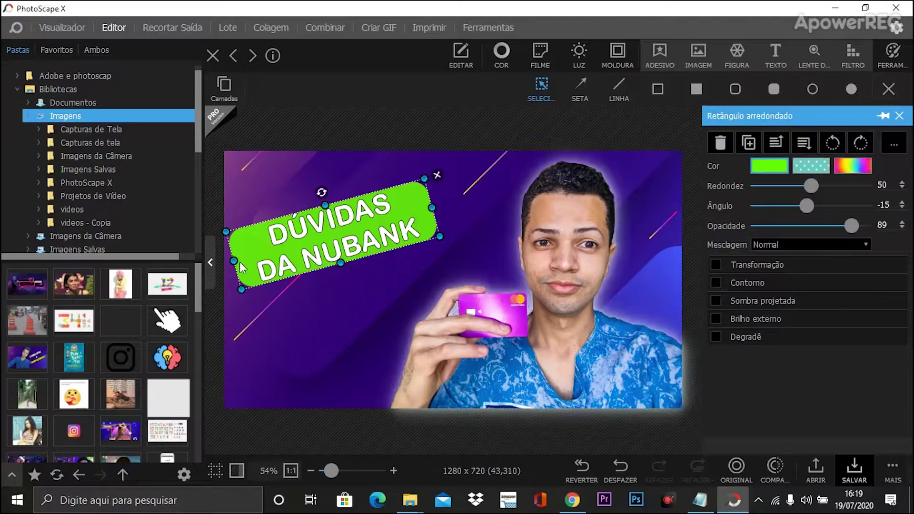
{"action": "left_click_drag", "start_coordinate": [235, 262], "coordinate": [247, 258]}
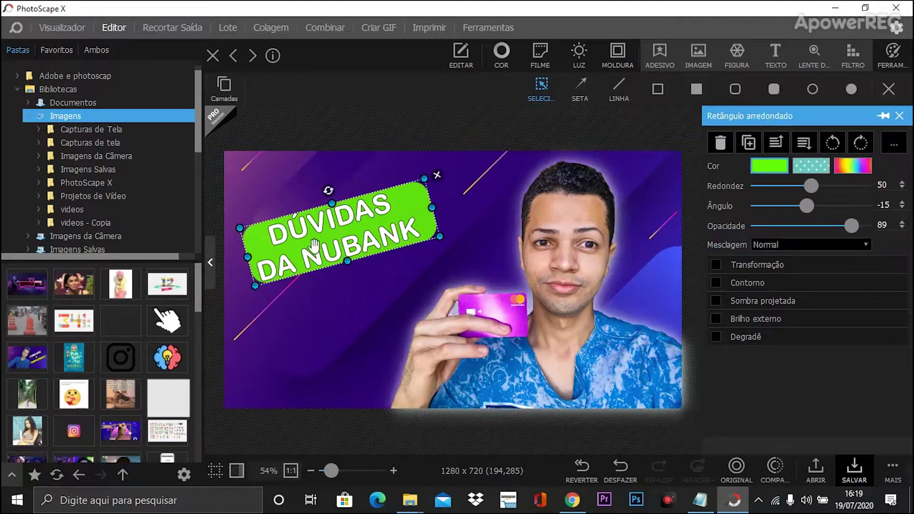
{"action": "left_click_drag", "start_coordinate": [432, 209], "coordinate": [415, 213]}
{"action": "left_click", "coordinate": [487, 226]}
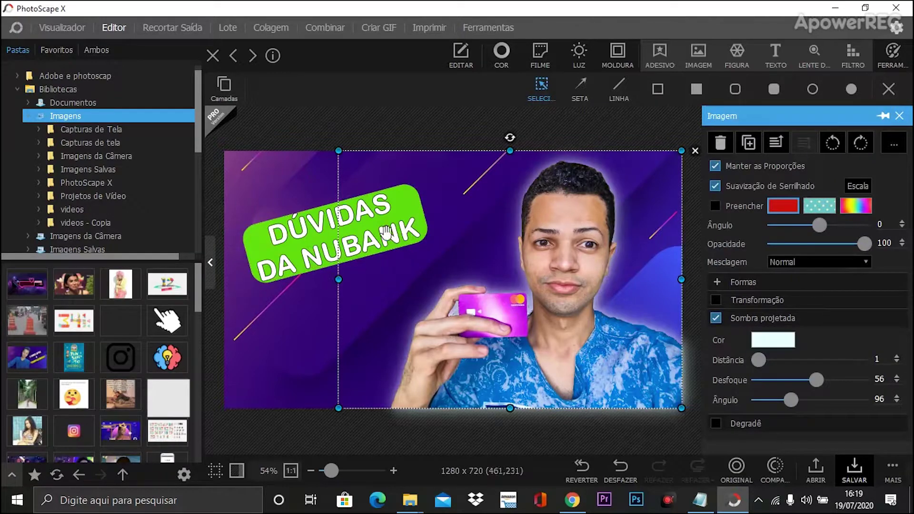
Add an exclamation mark to the title's second line so it reads "DA NUBANK!"
{"action": "left_click", "coordinate": [376, 240]}
{"action": "left_click", "coordinate": [768, 170]}
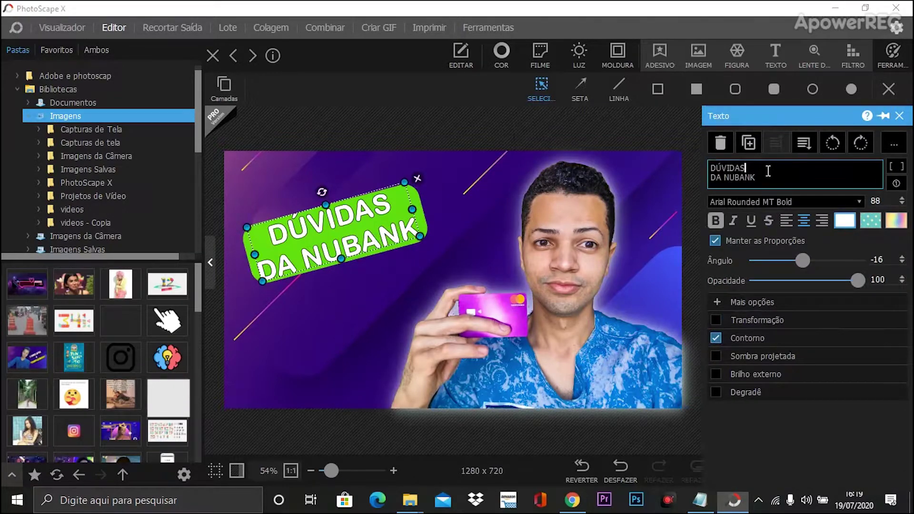
{"action": "type", "text": "!"}
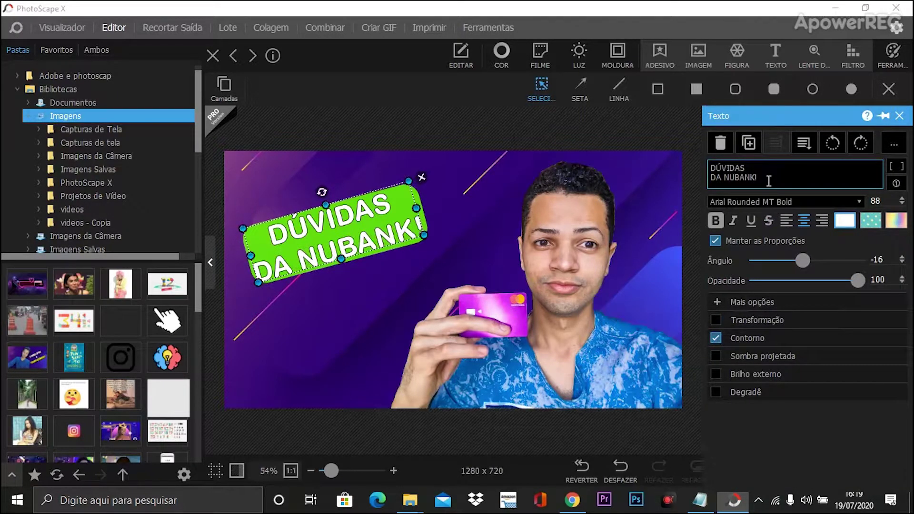
{"action": "left_click", "coordinate": [469, 198]}
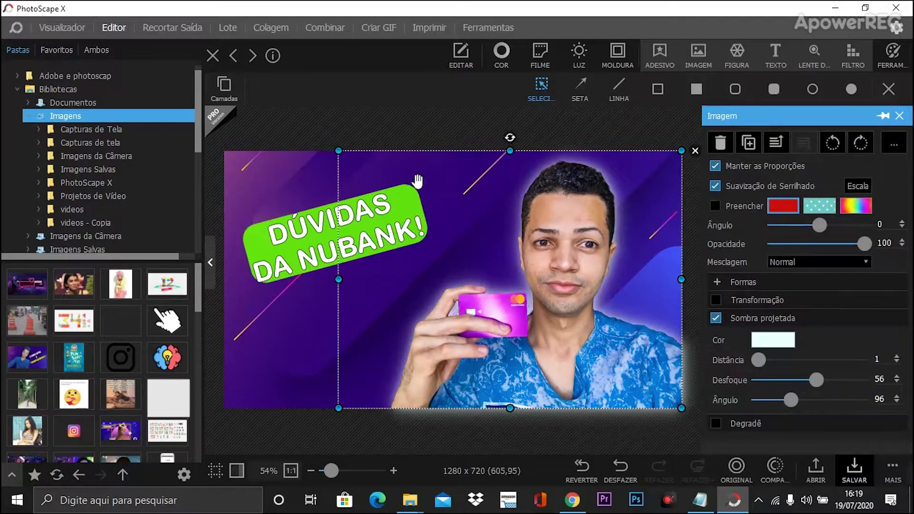
{"action": "left_click", "coordinate": [287, 173]}
{"action": "left_click", "coordinate": [400, 205]}
{"action": "left_click", "coordinate": [504, 145]}
{"action": "left_click", "coordinate": [400, 206]}
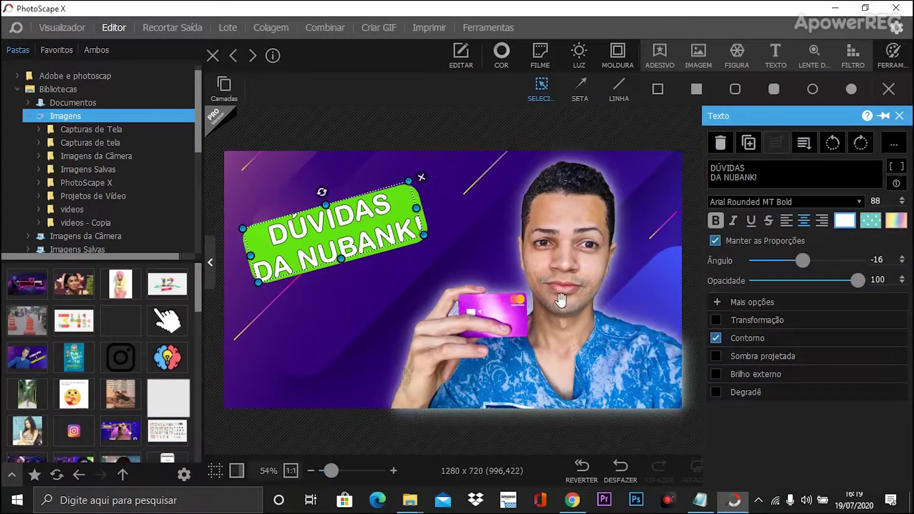
{"action": "left_click", "coordinate": [333, 315]}
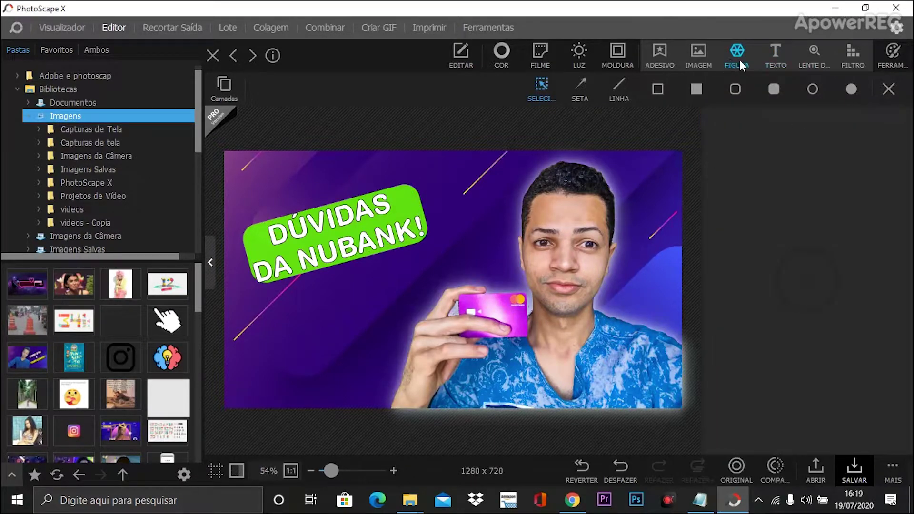
Insert the image nubank-logo.png from the teste folder onto the canvas
{"action": "left_click", "coordinate": [707, 54]}
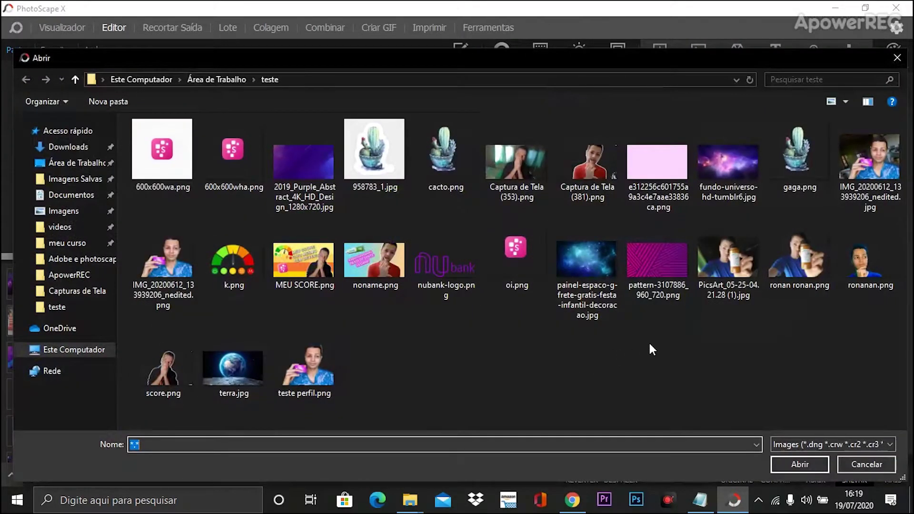
{"action": "left_click", "coordinate": [471, 281]}
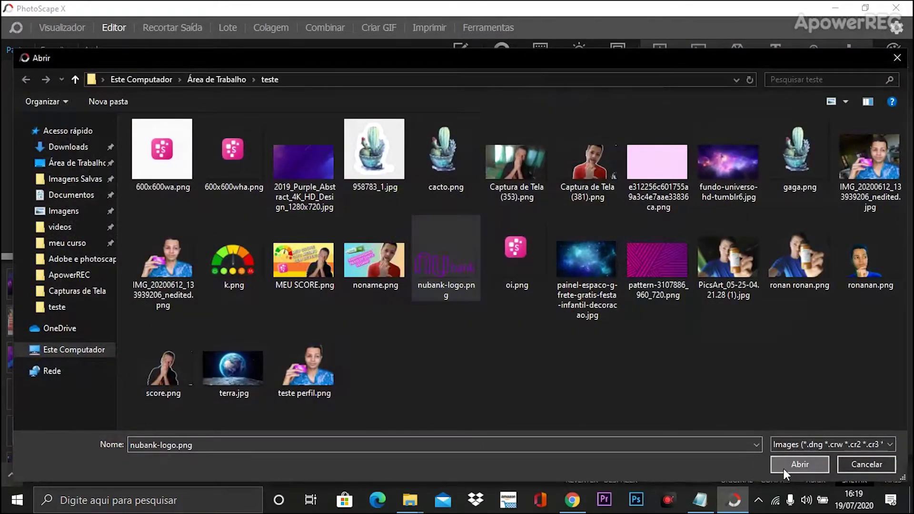
{"action": "left_click", "coordinate": [783, 468]}
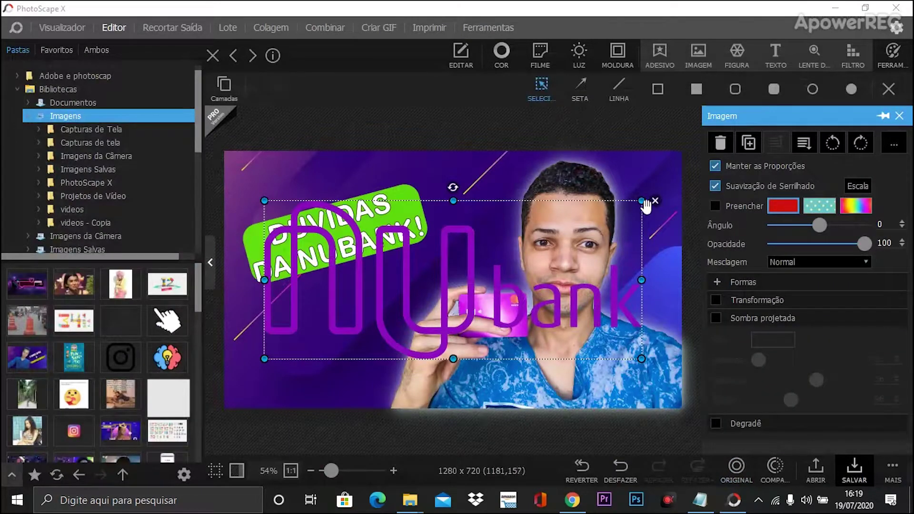
Shrink the Nubank logo proportionally and move it to the canvas's lower-left area beneath the title
{"action": "left_click_drag", "start_coordinate": [643, 203], "coordinate": [424, 292]}
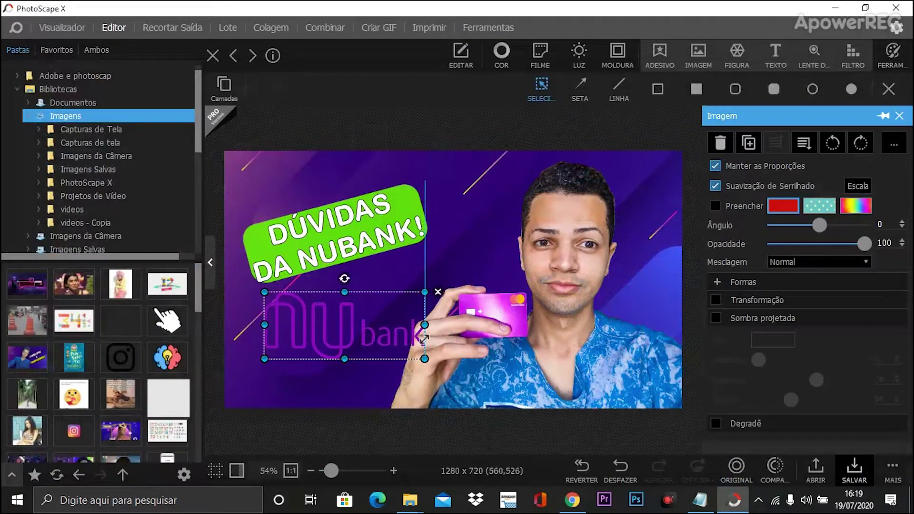
{"action": "left_click", "coordinate": [370, 363]}
{"action": "left_click_drag", "start_coordinate": [343, 318], "coordinate": [339, 352]}
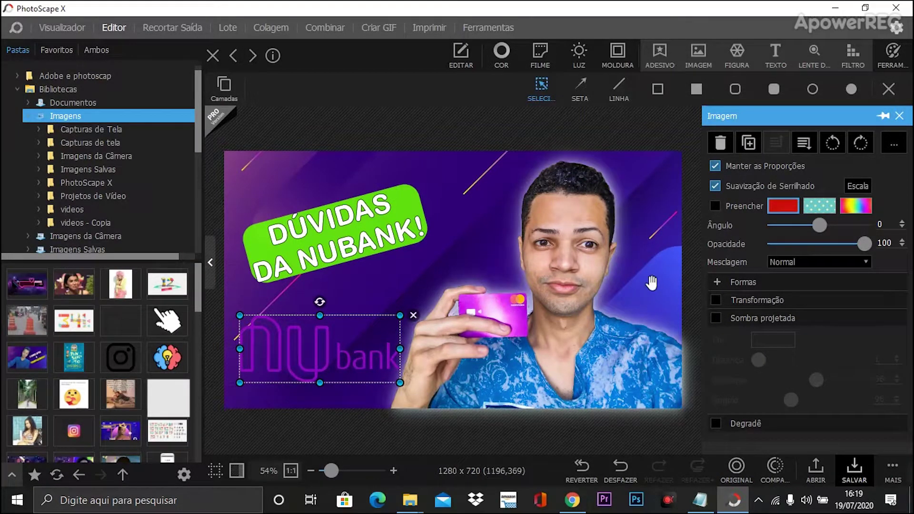
Enable a drop shadow on the Nubank logo and set the shadow colour to white
{"action": "left_click", "coordinate": [714, 317]}
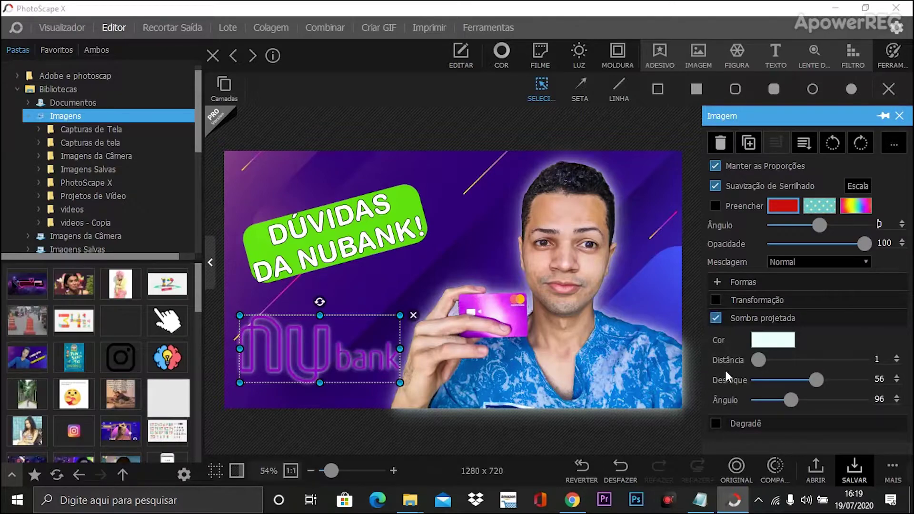
{"action": "left_click", "coordinate": [778, 340]}
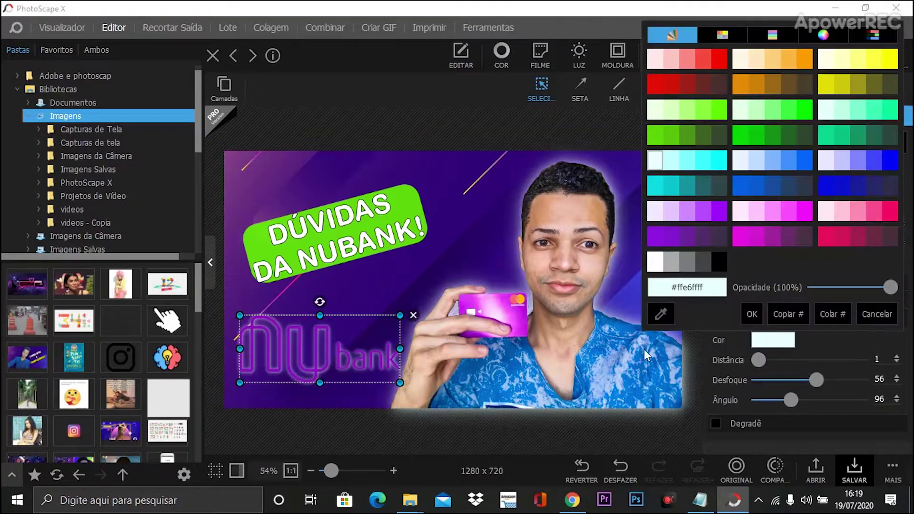
{"action": "left_click", "coordinate": [672, 230]}
{"action": "left_click", "coordinate": [743, 205]}
{"action": "left_click", "coordinate": [804, 210]}
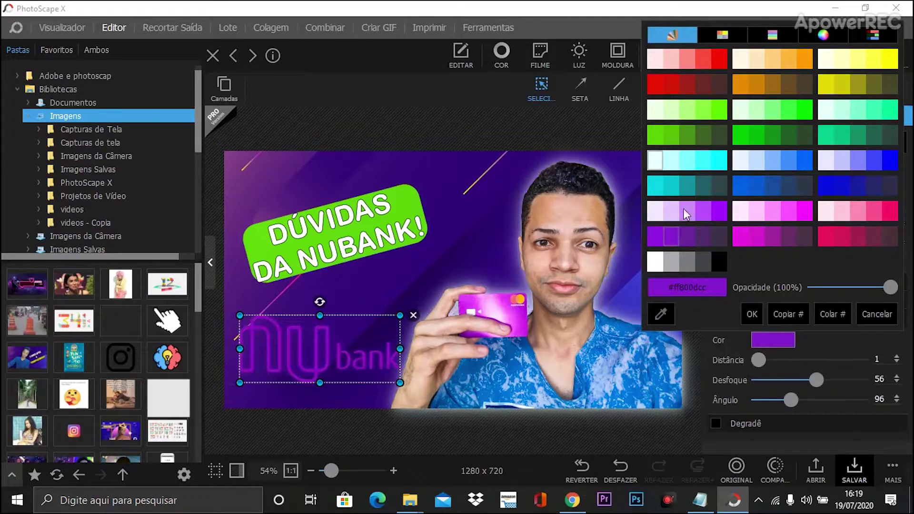
{"action": "left_click", "coordinate": [654, 259]}
{"action": "left_click", "coordinate": [350, 144]}
{"action": "left_click", "coordinate": [375, 228]}
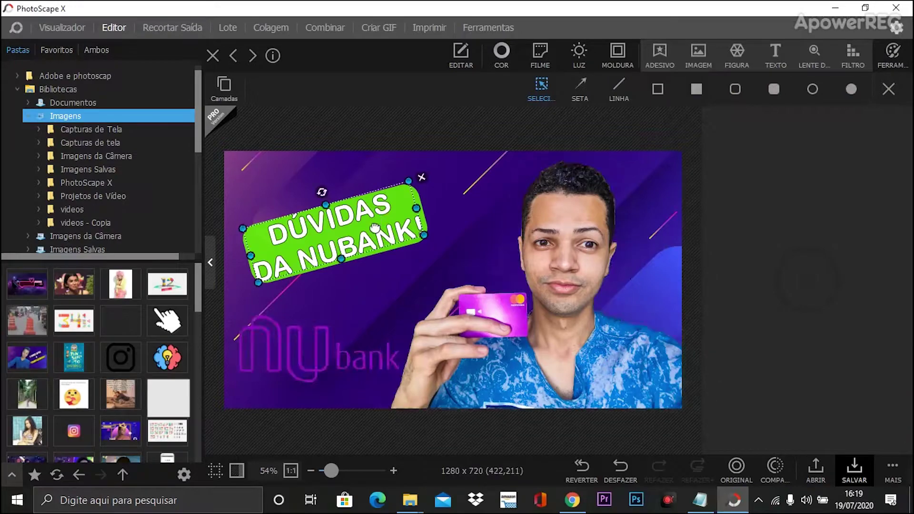
{"action": "left_click", "coordinate": [375, 227]}
{"action": "left_click", "coordinate": [715, 282]}
{"action": "left_click", "coordinate": [713, 281]}
{"action": "left_click", "coordinate": [399, 240]}
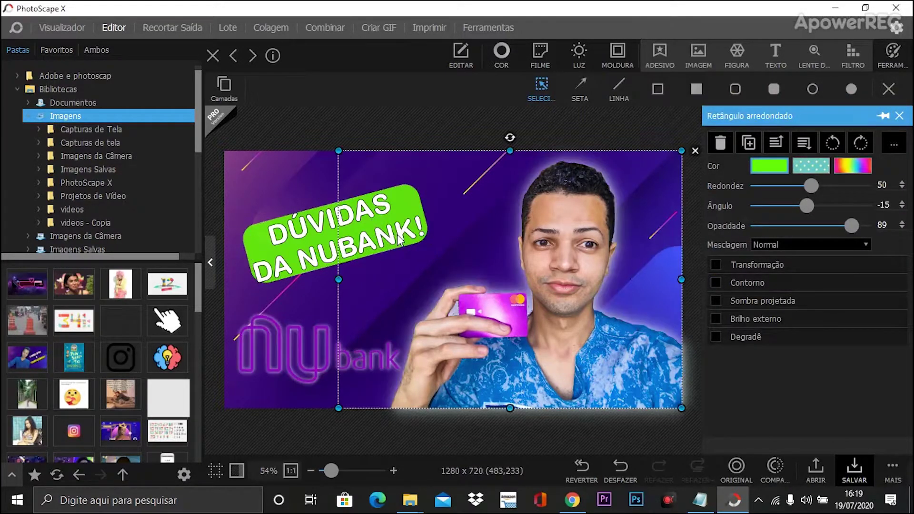
Remove the title text's outline and give it a black drop shadow with distance 15, blur 31 and angle 45
{"action": "left_click", "coordinate": [398, 240]}
{"action": "left_click", "coordinate": [384, 230]}
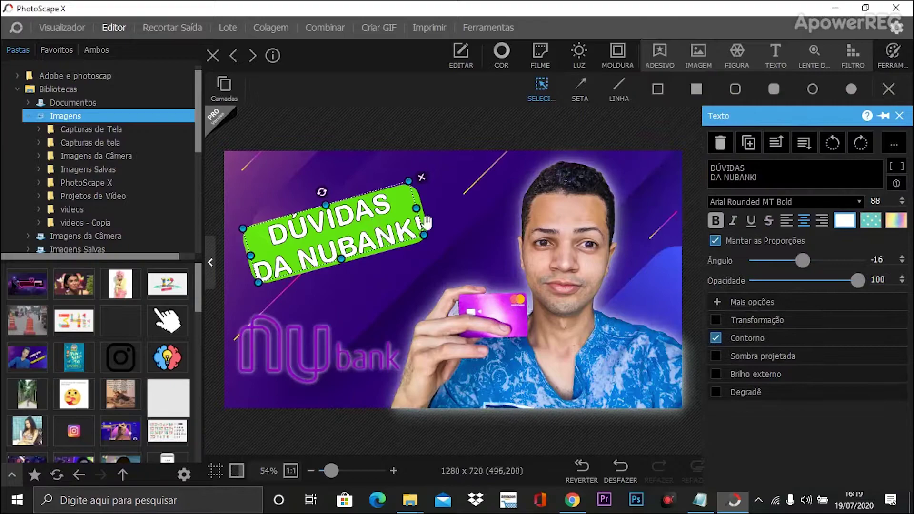
{"action": "left_click", "coordinate": [719, 335]}
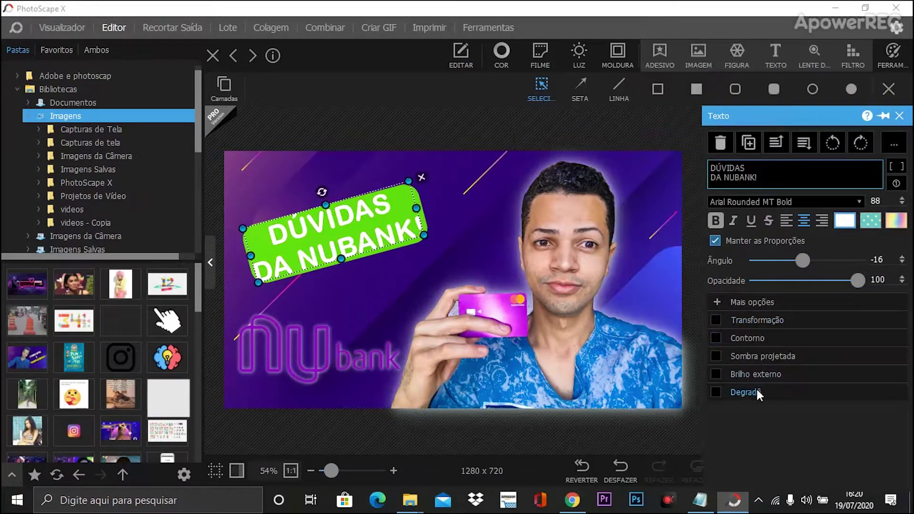
{"action": "left_click", "coordinate": [717, 356]}
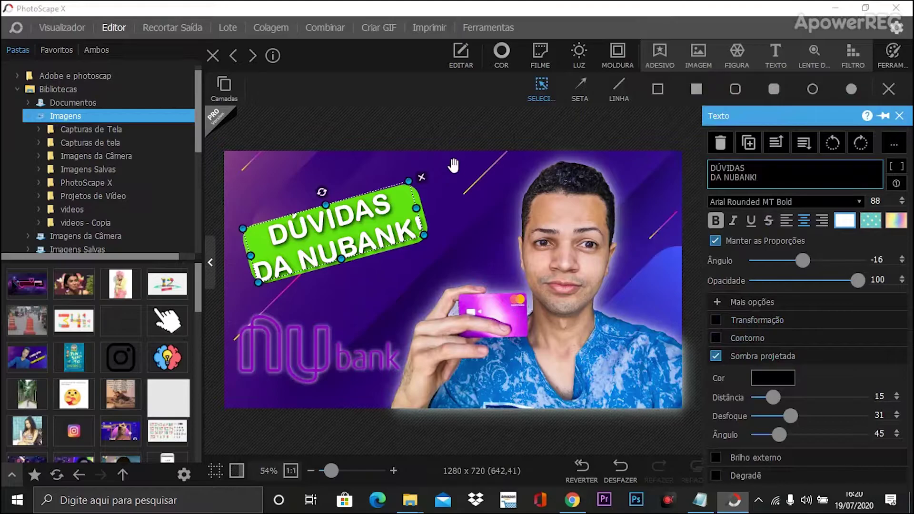
{"action": "left_click", "coordinate": [462, 182]}
{"action": "left_click", "coordinate": [303, 139]}
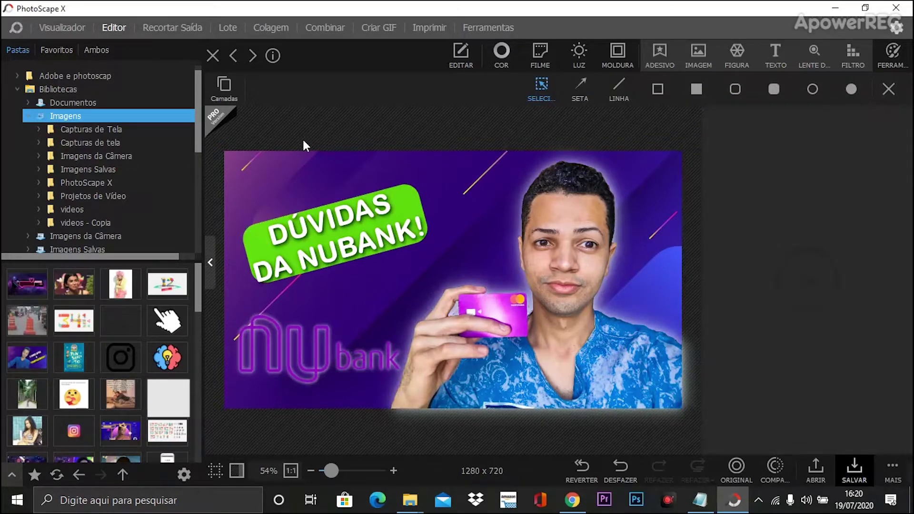
Extend the green rectangle's left end slightly outward to cover the start of "DA NUBANK!"
{"action": "left_click", "coordinate": [256, 228]}
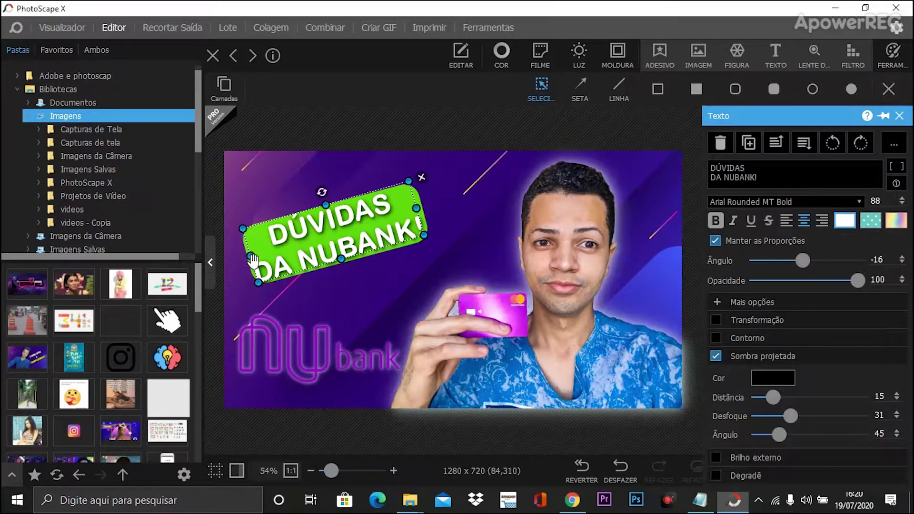
{"action": "left_click", "coordinate": [252, 245]}
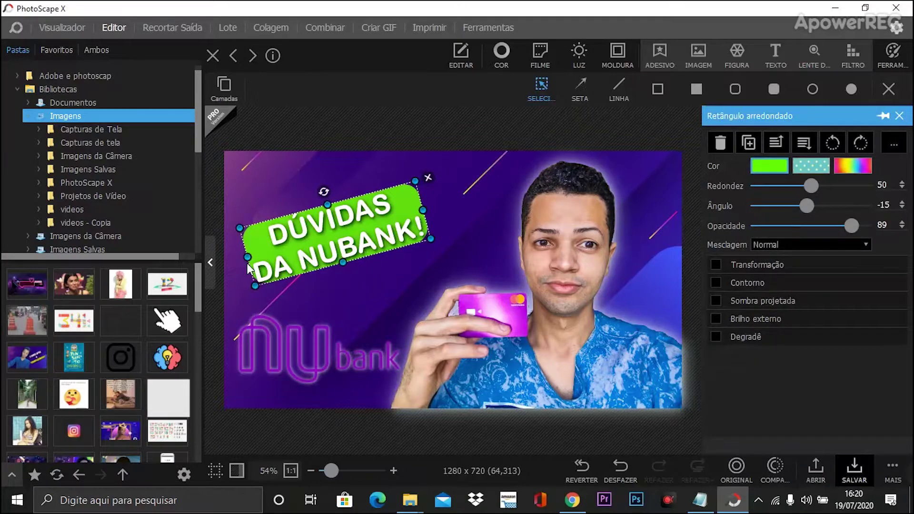
{"action": "left_click", "coordinate": [252, 256]}
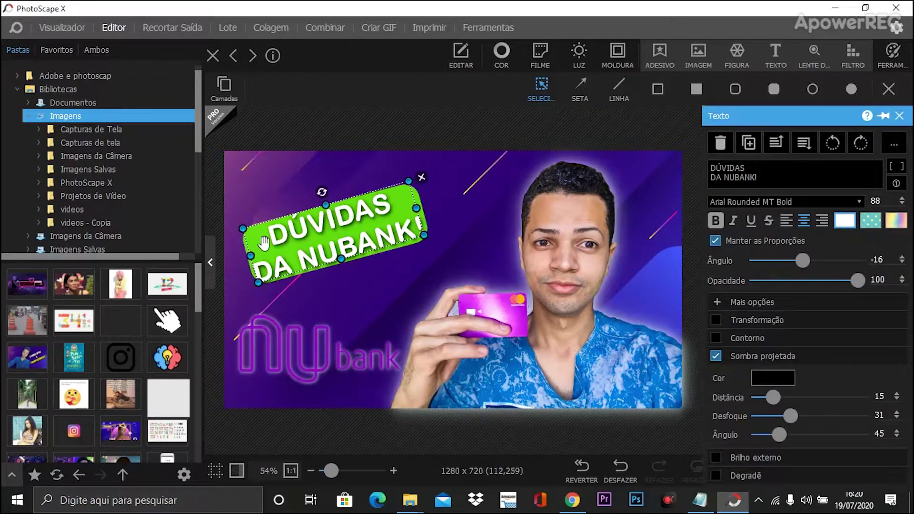
{"action": "left_click", "coordinate": [261, 245]}
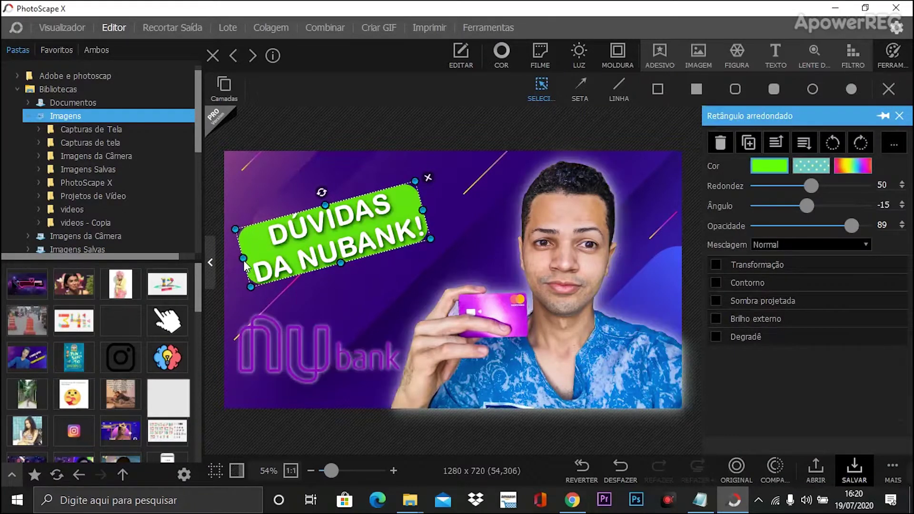
Save the thumbnail as a JPEG named MINIATURA YOUTUBE in the teste folder, without expanding it to include objects outside the photo
{"action": "left_click", "coordinate": [270, 199]}
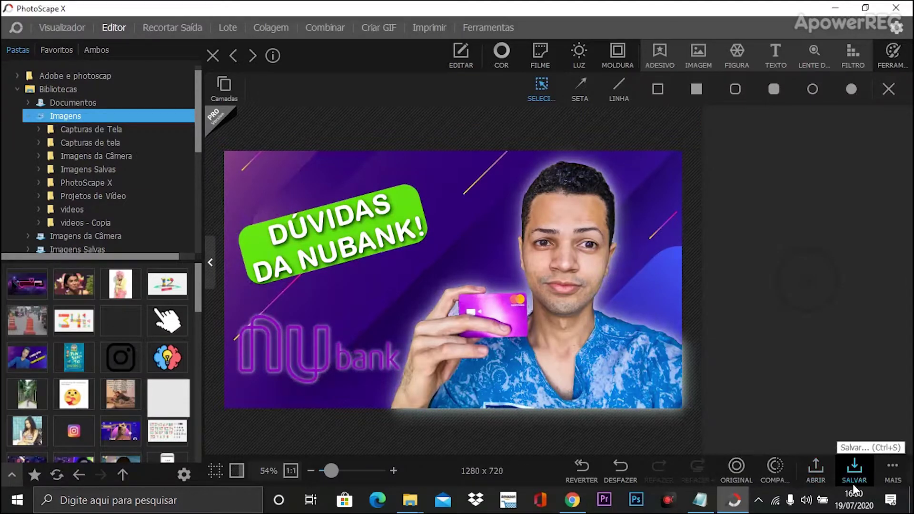
{"action": "left_click", "coordinate": [854, 471]}
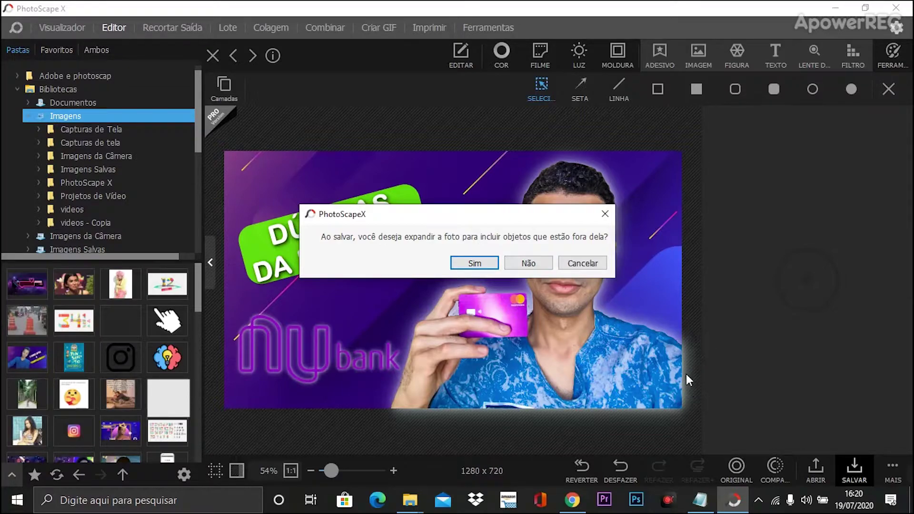
{"action": "left_click", "coordinate": [541, 263]}
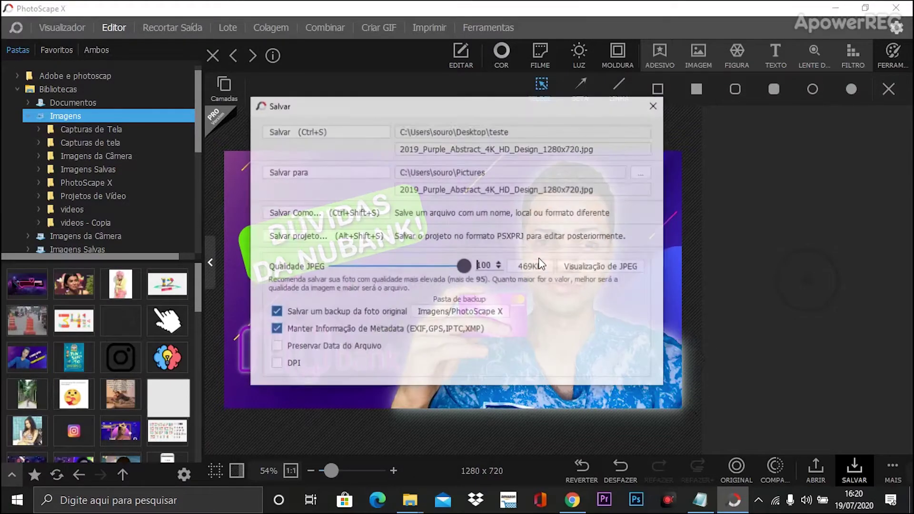
{"action": "left_click", "coordinate": [346, 209]}
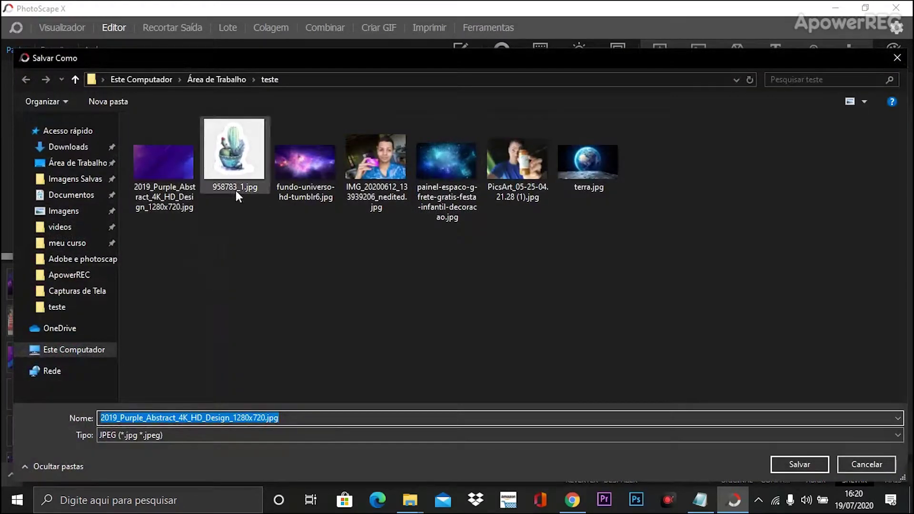
{"action": "type", "text": "MINIATURA YOUTUBE"}
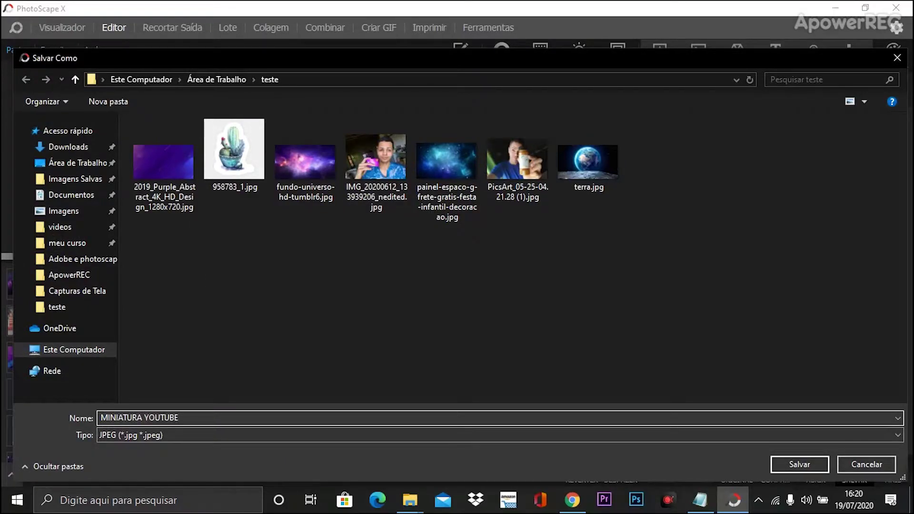
{"action": "key", "text": "Return"}
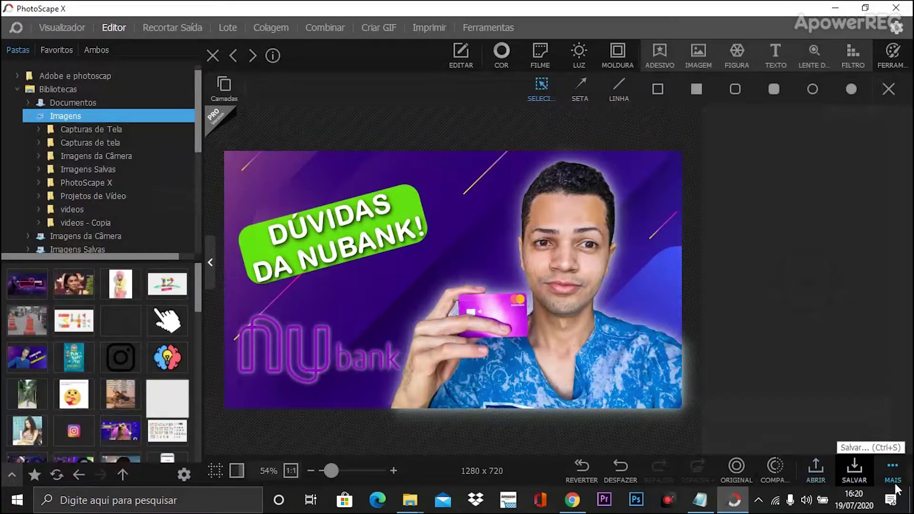
{"action": "mouse_move", "coordinate": [837, 479]}
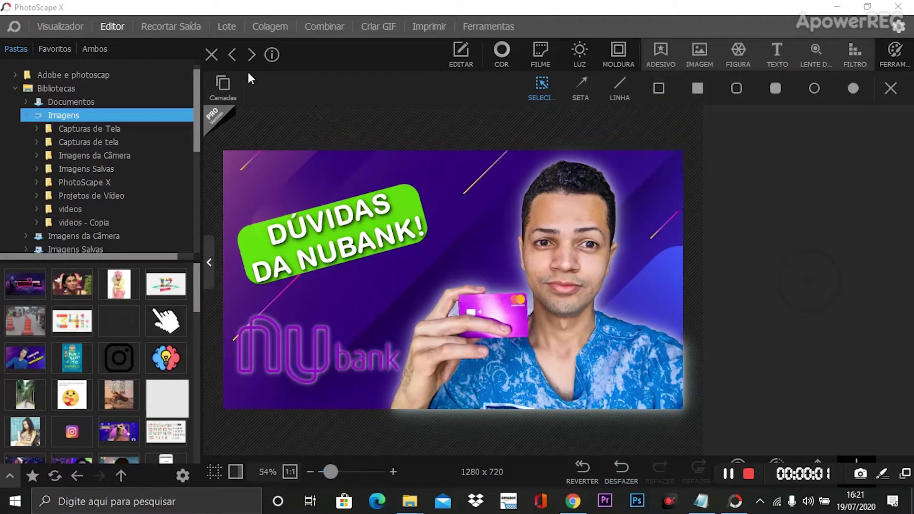
Close the finished thumbnail and create a new 1280 x 720 px image with a light yellow background
{"action": "left_click", "coordinate": [213, 56]}
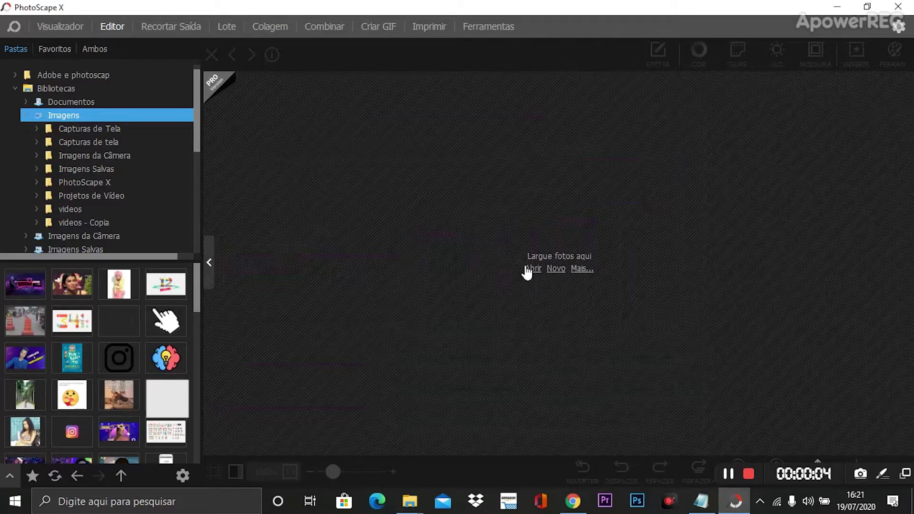
{"action": "left_click", "coordinate": [560, 268]}
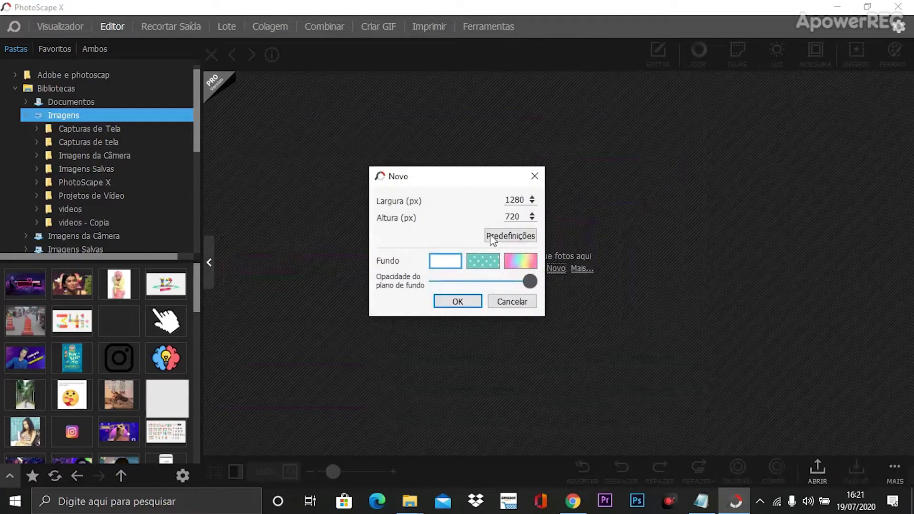
{"action": "left_click", "coordinate": [573, 501]}
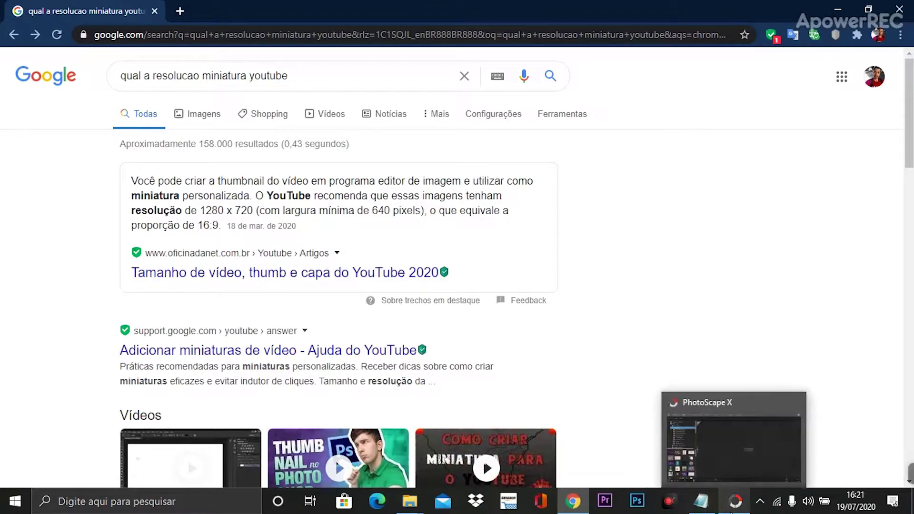
{"action": "left_click", "coordinate": [735, 501]}
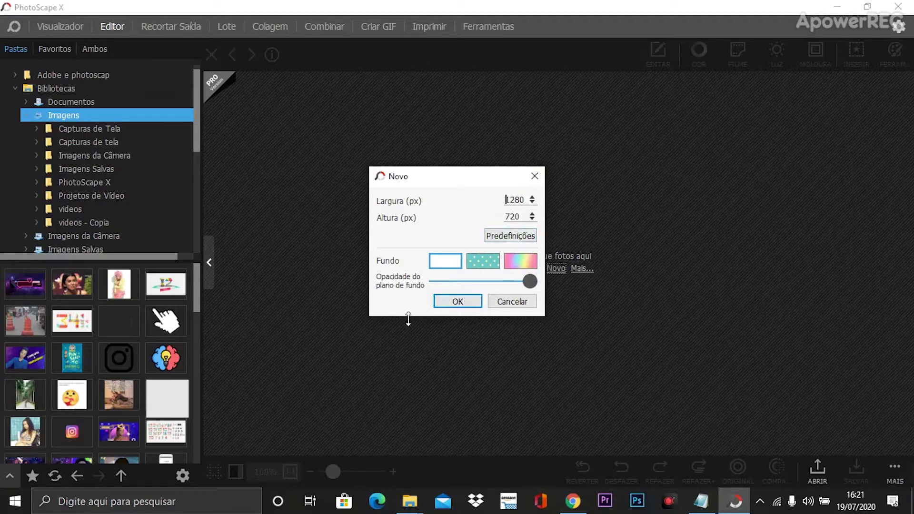
{"action": "left_click", "coordinate": [442, 269]}
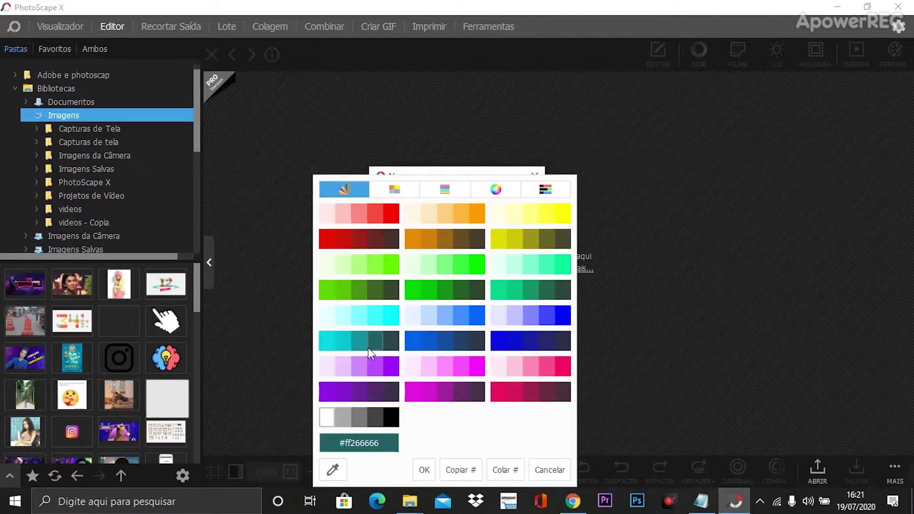
{"action": "left_click", "coordinate": [531, 214]}
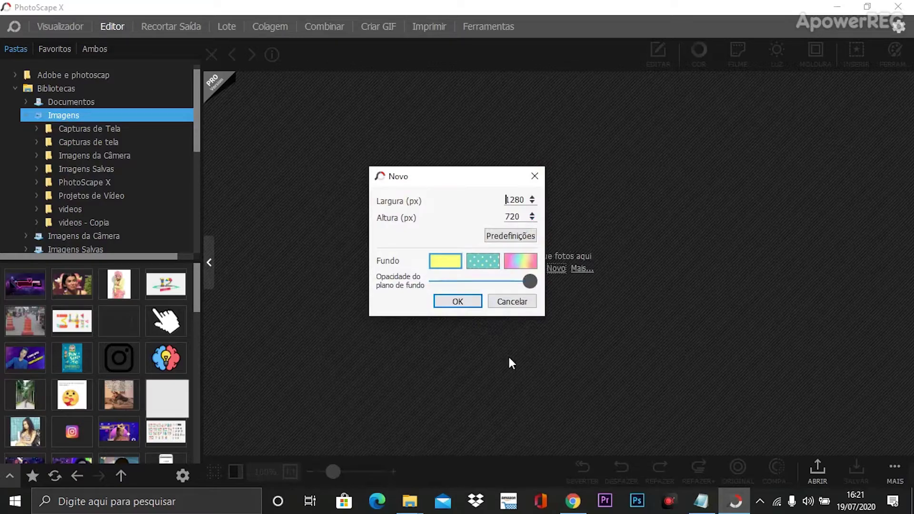
{"action": "left_click", "coordinate": [458, 302]}
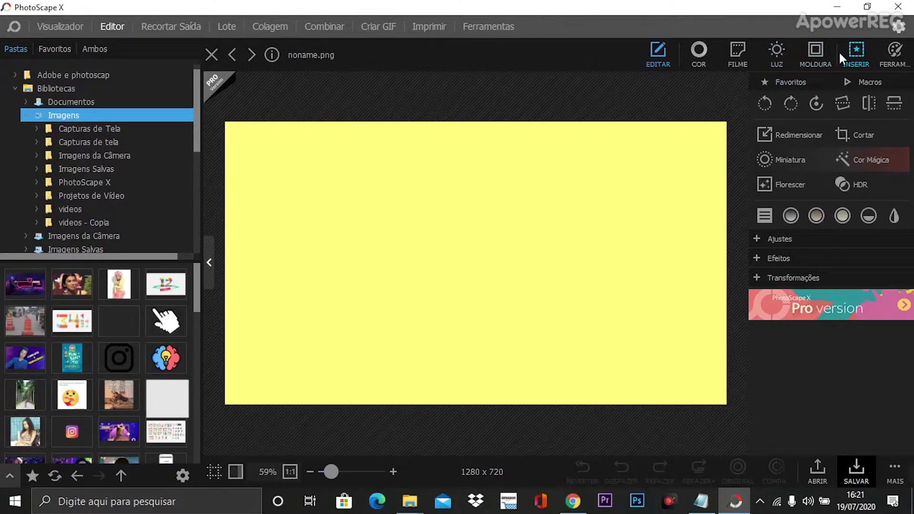
Insert the image score.png and place the cut-out man in the canvas's lower-right corner, flush with the bottom edge
{"action": "left_click", "coordinate": [867, 44]}
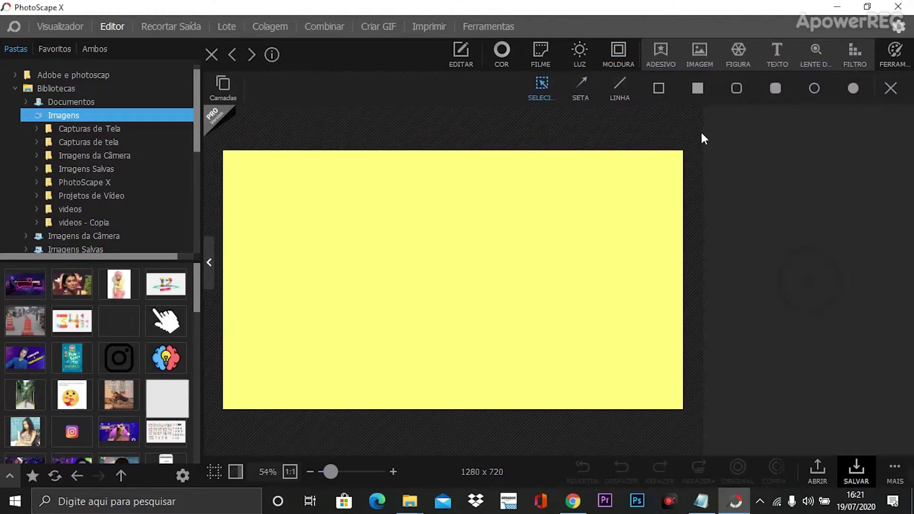
{"action": "left_click", "coordinate": [703, 56]}
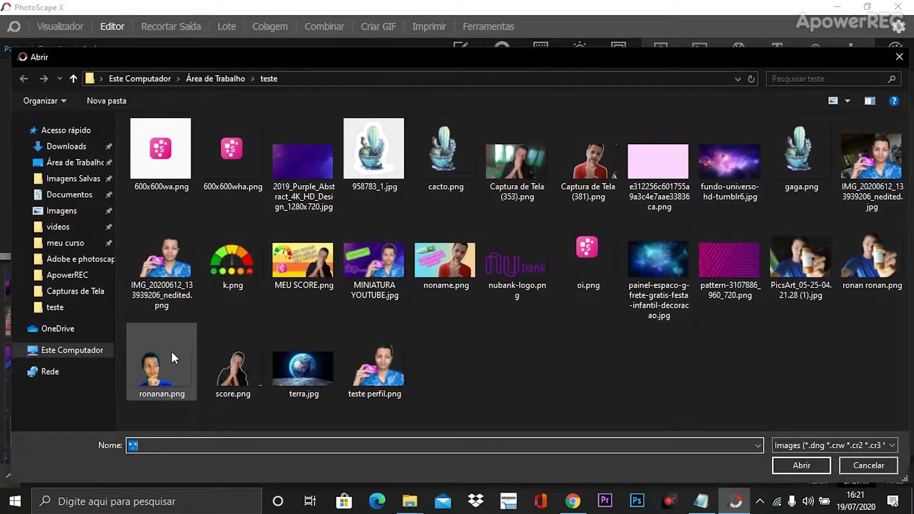
{"action": "left_click", "coordinate": [236, 370]}
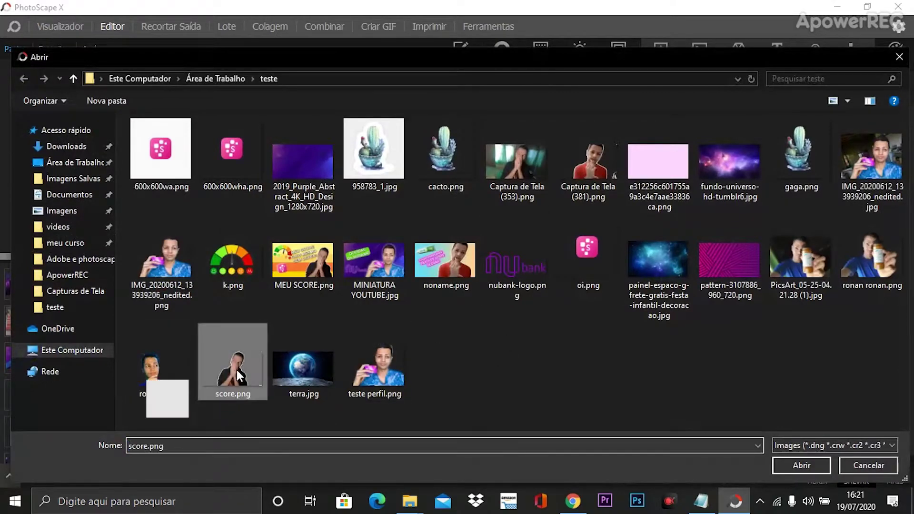
{"action": "left_click", "coordinate": [823, 469]}
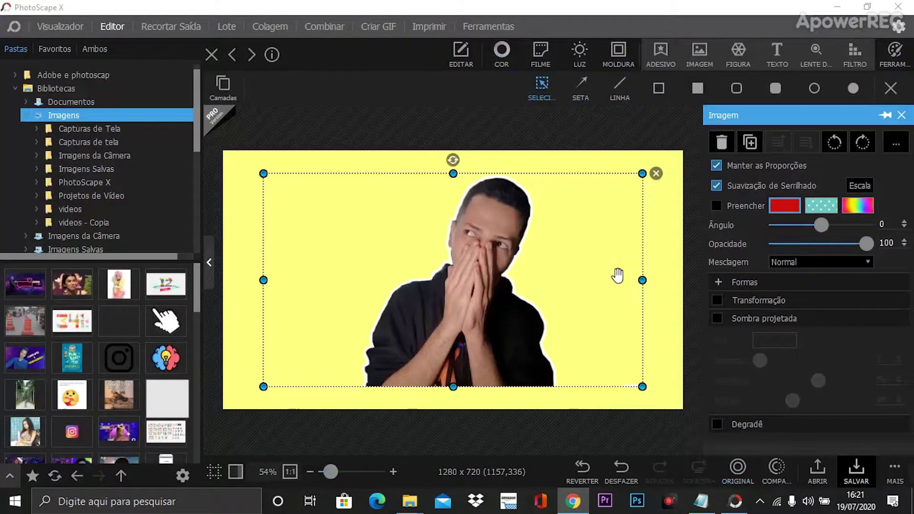
{"action": "left_click_drag", "start_coordinate": [617, 275], "coordinate": [652, 319]}
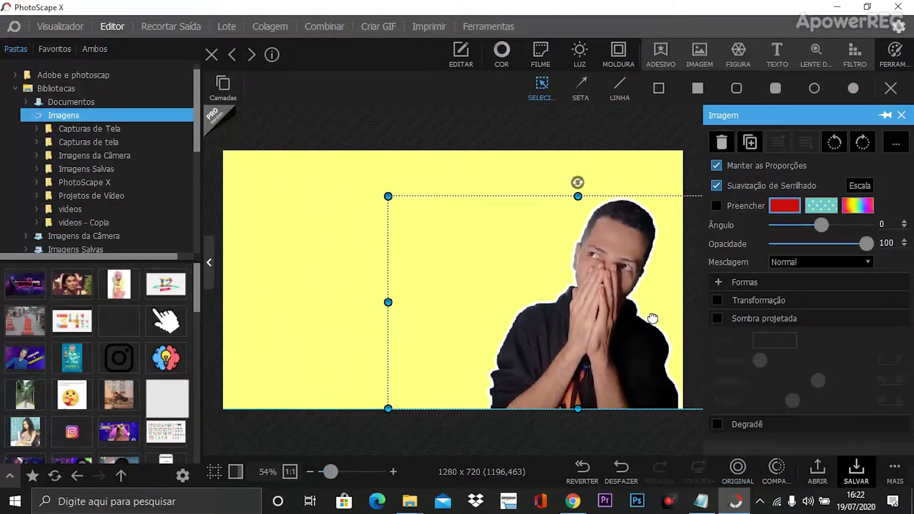
{"action": "left_click", "coordinate": [330, 249]}
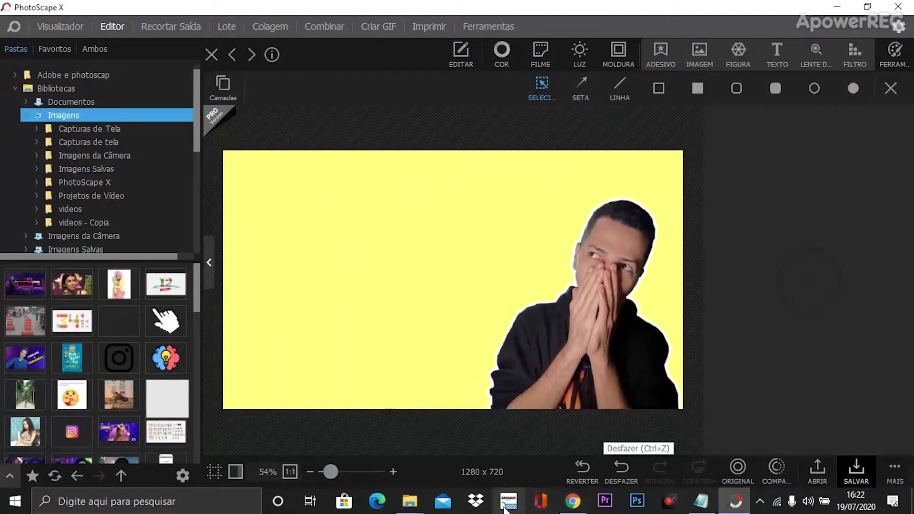
View MEU SCORE.png from the teste folder as a layout reference and return to PhotoScape X
{"action": "mouse_move", "coordinate": [409, 500]}
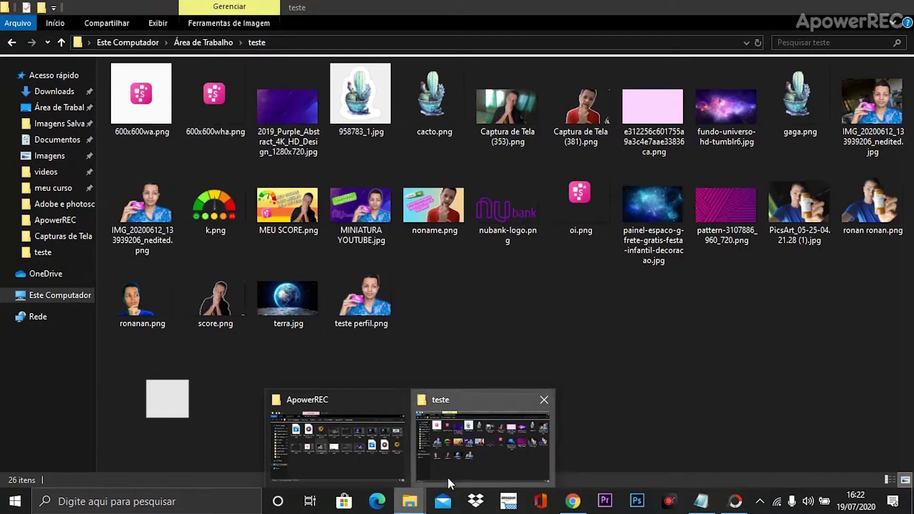
{"action": "left_click", "coordinate": [447, 483]}
{"action": "double_click", "coordinate": [298, 220]}
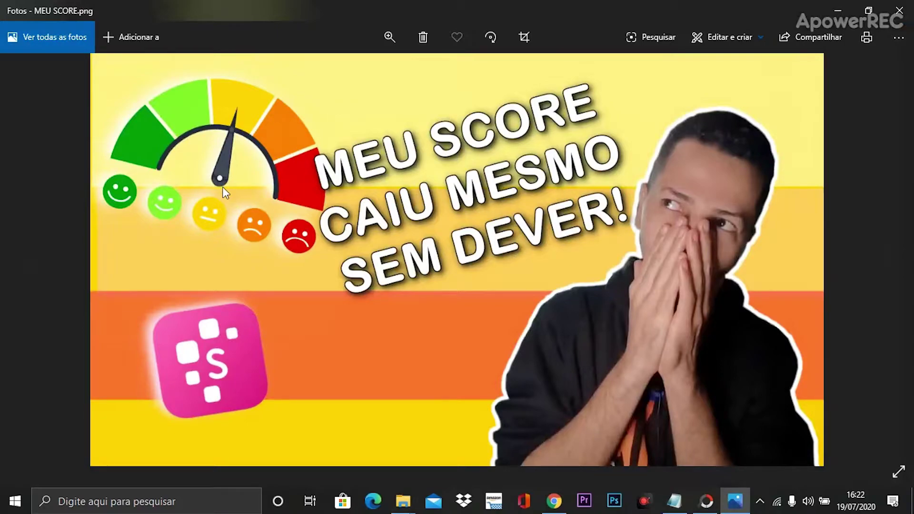
{"action": "left_click", "coordinate": [899, 10]}
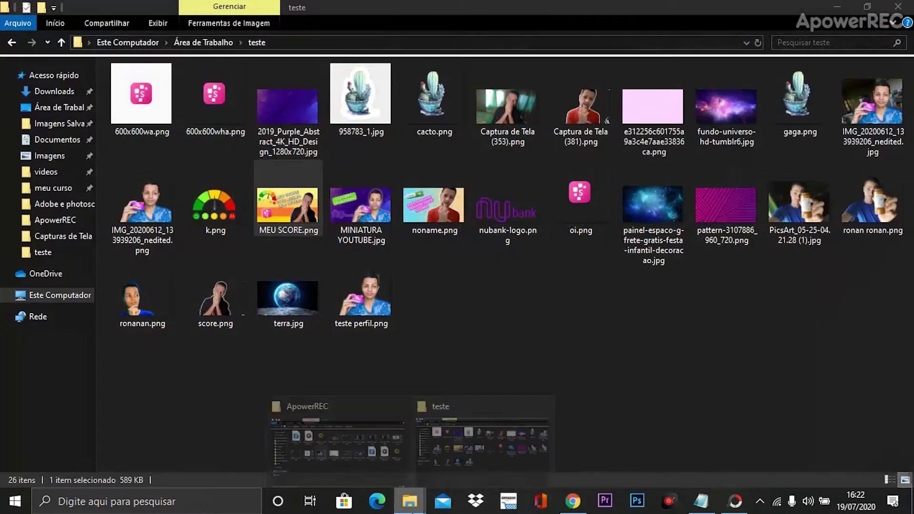
{"action": "left_click", "coordinate": [730, 503]}
Draw a filled orange (#ffb340) rectangle as a full-width horizontal band just below the canvas's middle
{"action": "left_click", "coordinate": [654, 273]}
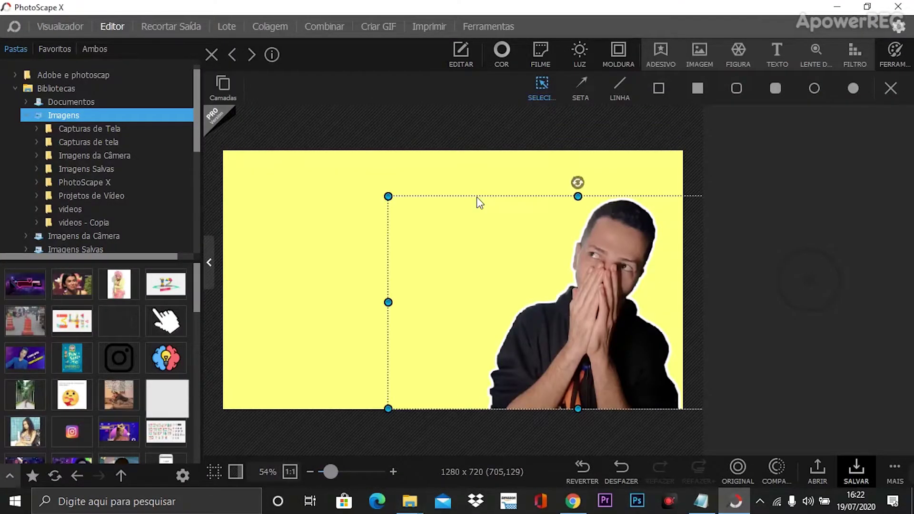
{"action": "left_click", "coordinate": [695, 91]}
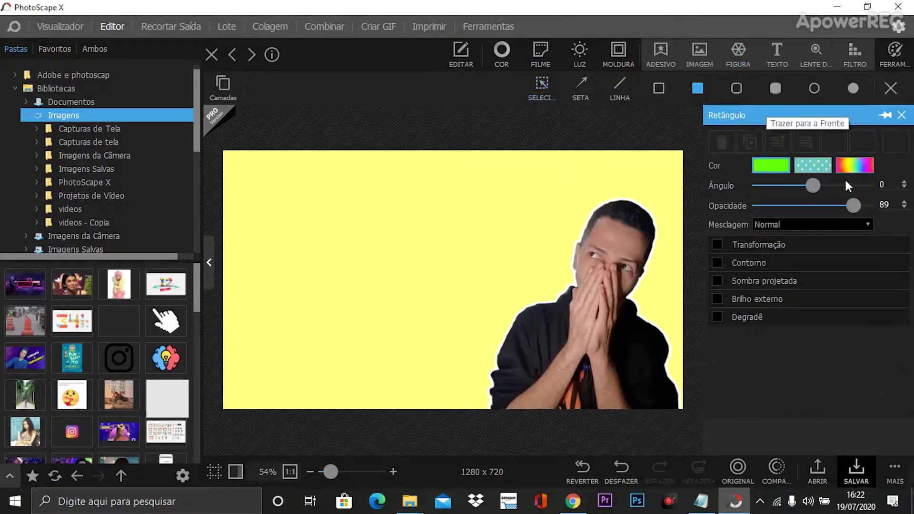
{"action": "left_click", "coordinate": [770, 166]}
{"action": "left_click", "coordinate": [802, 217]}
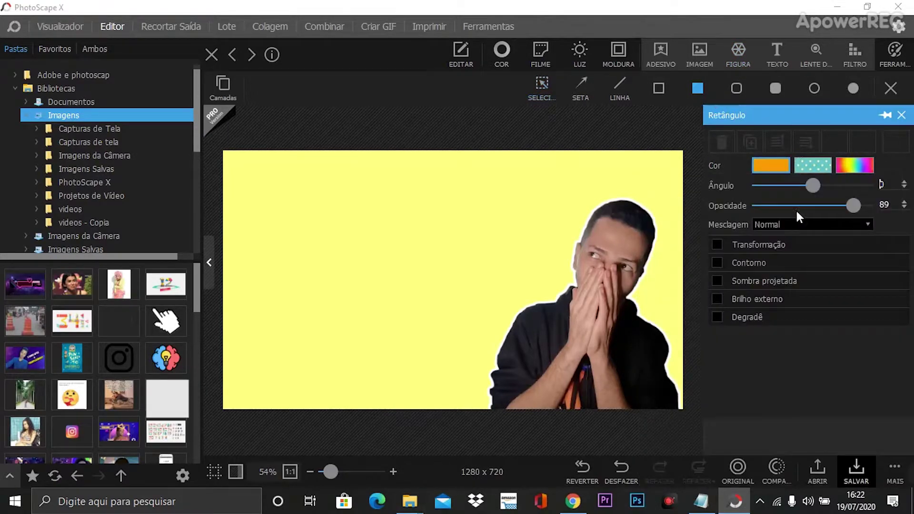
{"action": "left_click", "coordinate": [766, 169]}
{"action": "left_click", "coordinate": [788, 209]}
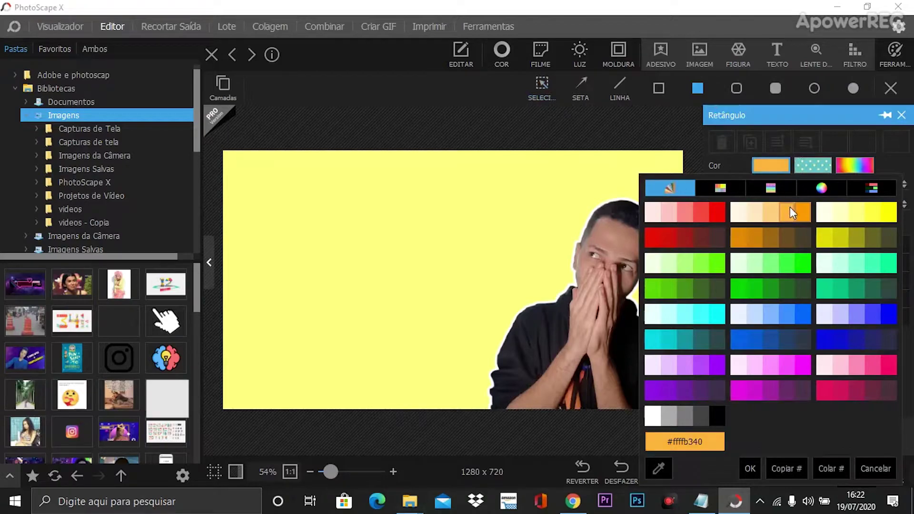
{"action": "mouse_move", "coordinate": [217, 270]}
{"action": "left_mouse_down"}
{"action": "mouse_move", "coordinate": [318, 312]}
{"action": "mouse_move", "coordinate": [687, 354]}
{"action": "left_mouse_up"}
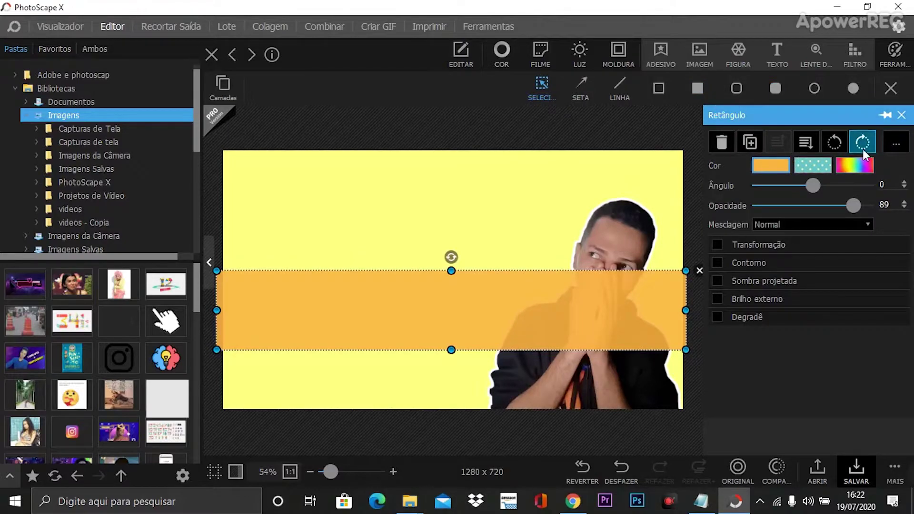
Send the orange band behind the cut-out photo of the man
{"action": "left_click", "coordinate": [814, 144]}
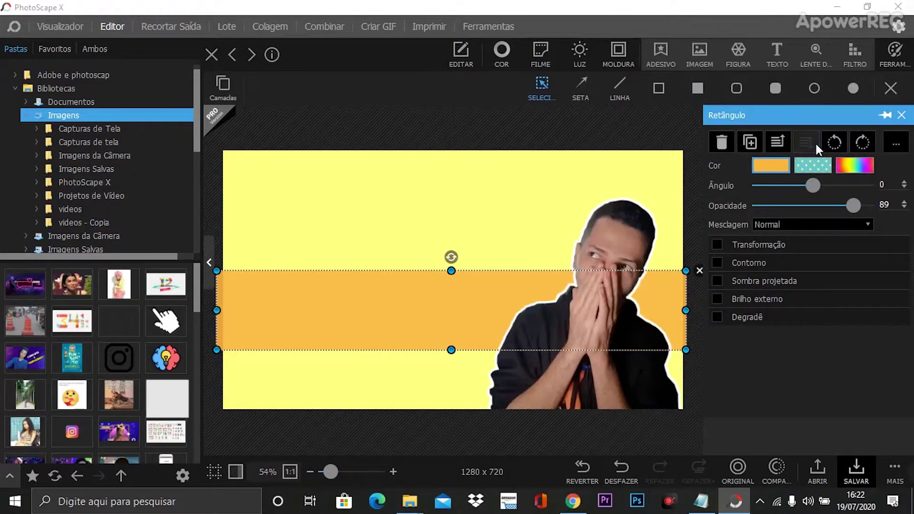
{"action": "left_click", "coordinate": [423, 255]}
{"action": "left_click", "coordinate": [604, 181]}
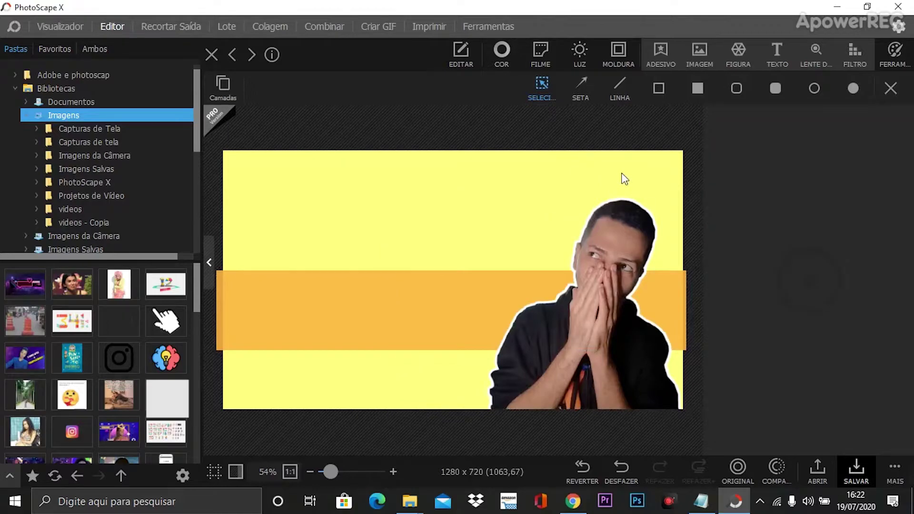
Duplicate the orange band directly above the original and colour the copy yellow
{"action": "left_click", "coordinate": [488, 321]}
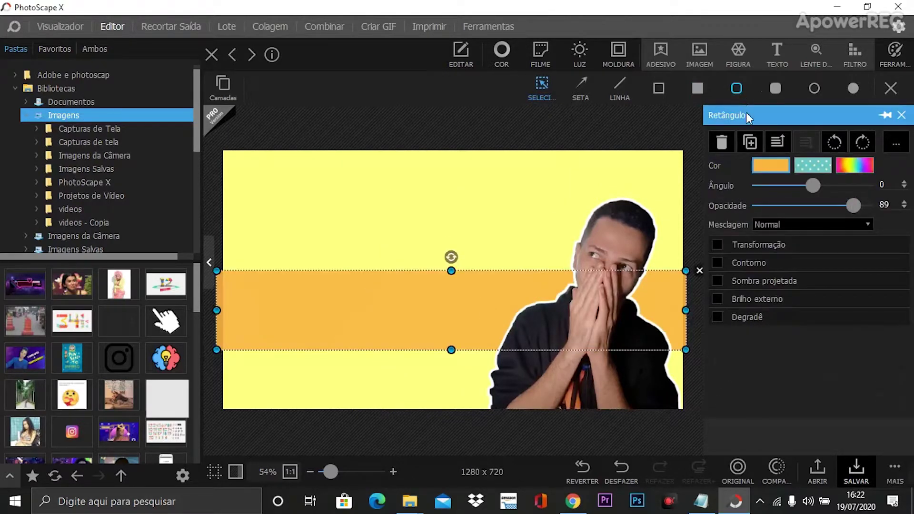
{"action": "left_click", "coordinate": [749, 142]}
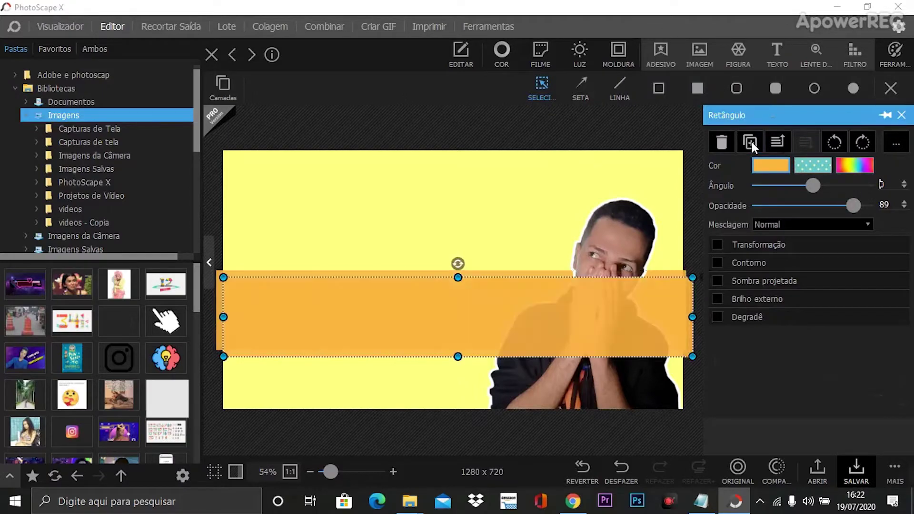
{"action": "left_click_drag", "start_coordinate": [580, 304], "coordinate": [586, 229]}
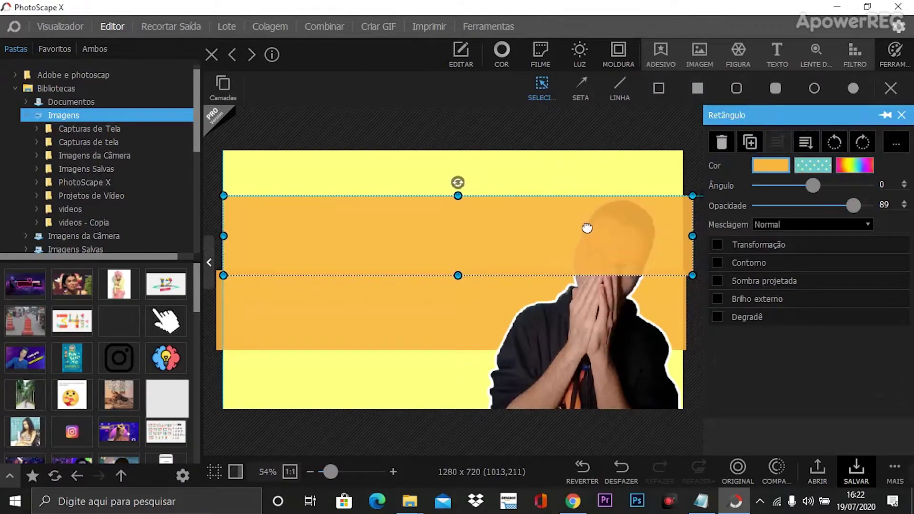
{"action": "left_click", "coordinate": [766, 167]}
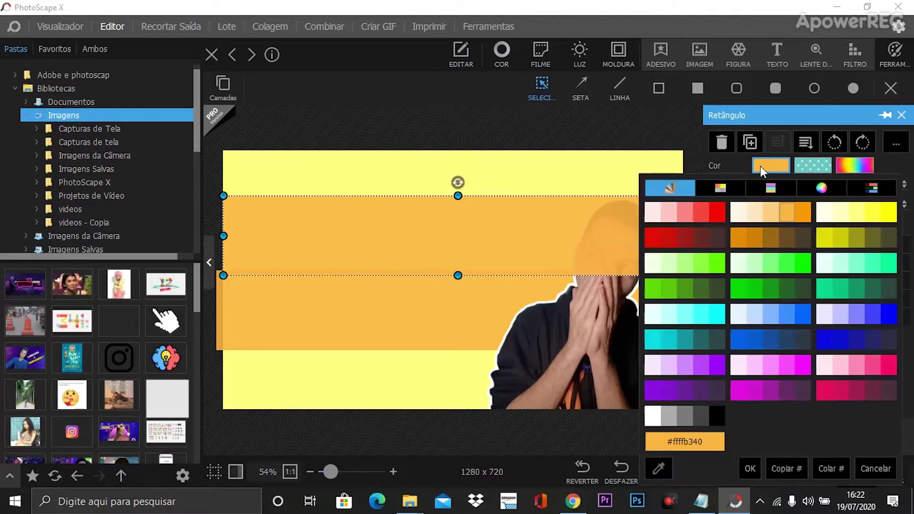
{"action": "left_click", "coordinate": [869, 222]}
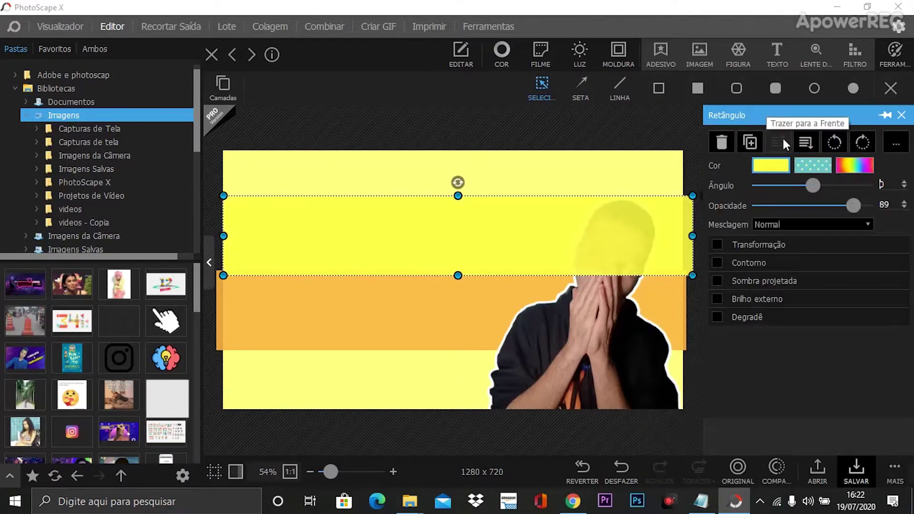
Send the yellow band behind the cut-out photo of the man and deselect it
{"action": "left_click", "coordinate": [805, 141]}
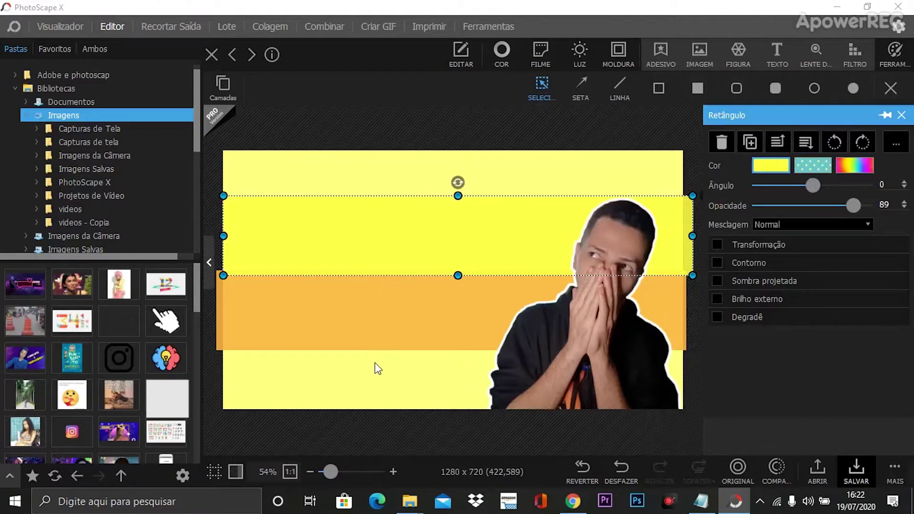
{"action": "left_click", "coordinate": [371, 385]}
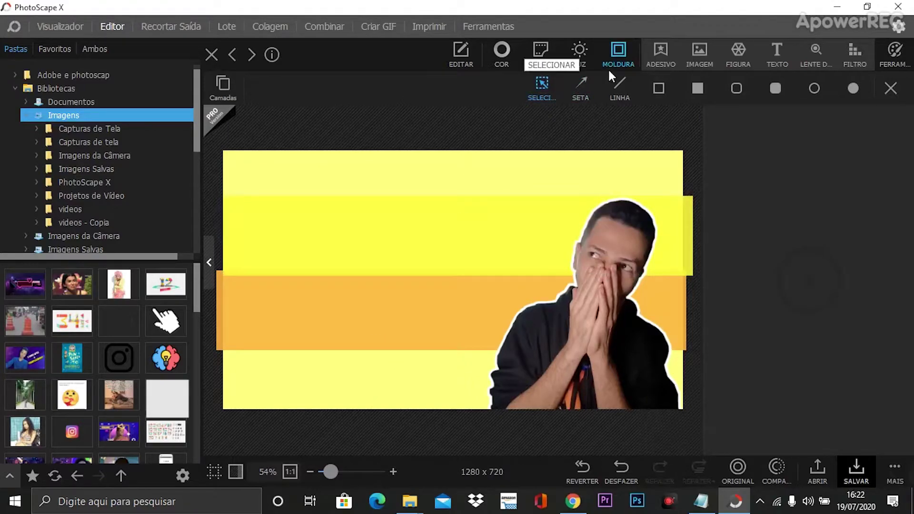
{"action": "left_click", "coordinate": [606, 98]}
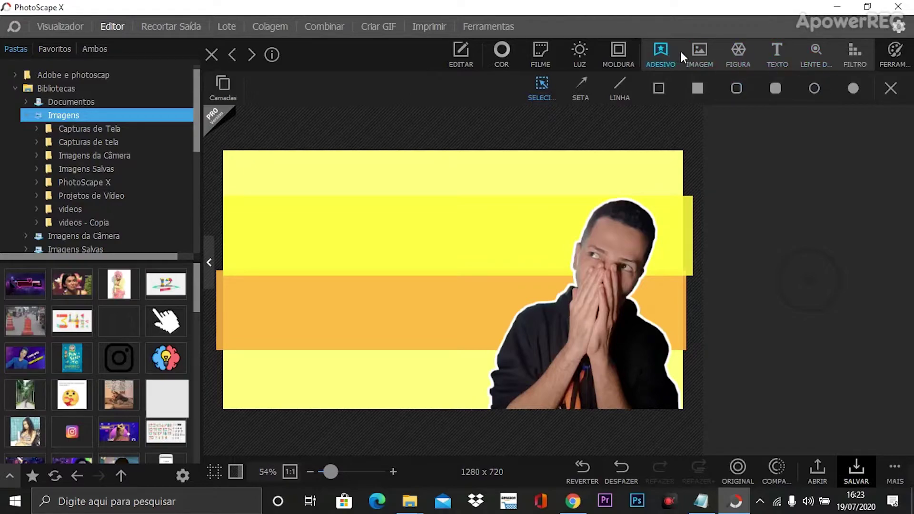
Insert the pink logo image 600x600wha.png from the teste folder and place it over the lower left part of the canvas
{"action": "left_click", "coordinate": [700, 65]}
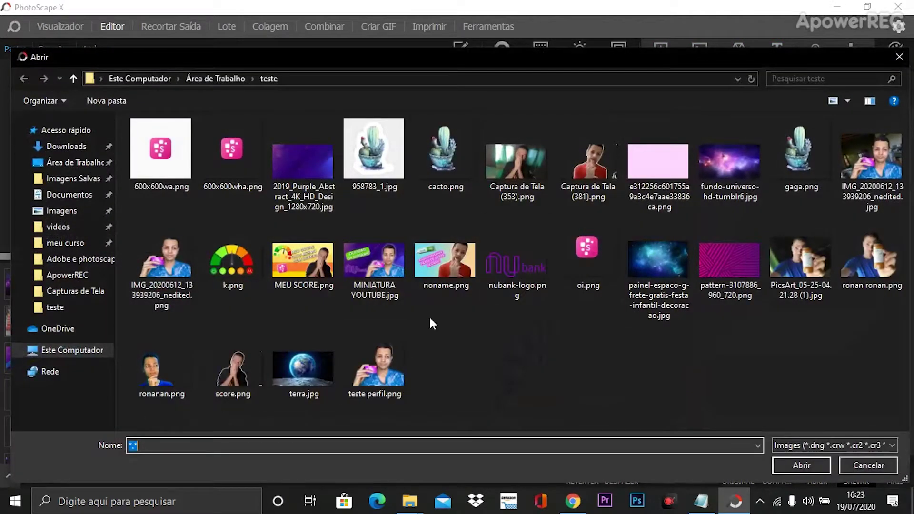
{"action": "left_click", "coordinate": [244, 170]}
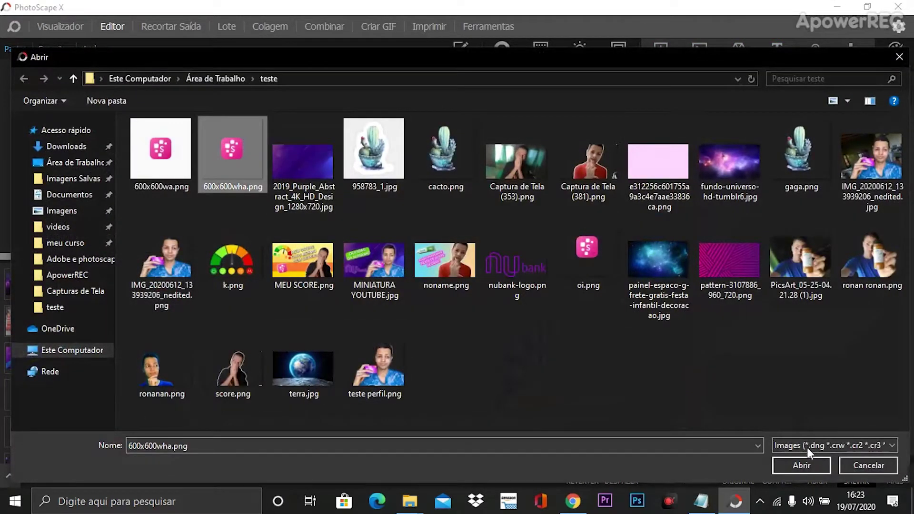
{"action": "left_click", "coordinate": [807, 465]}
{"action": "left_click_drag", "start_coordinate": [458, 284], "coordinate": [336, 348]}
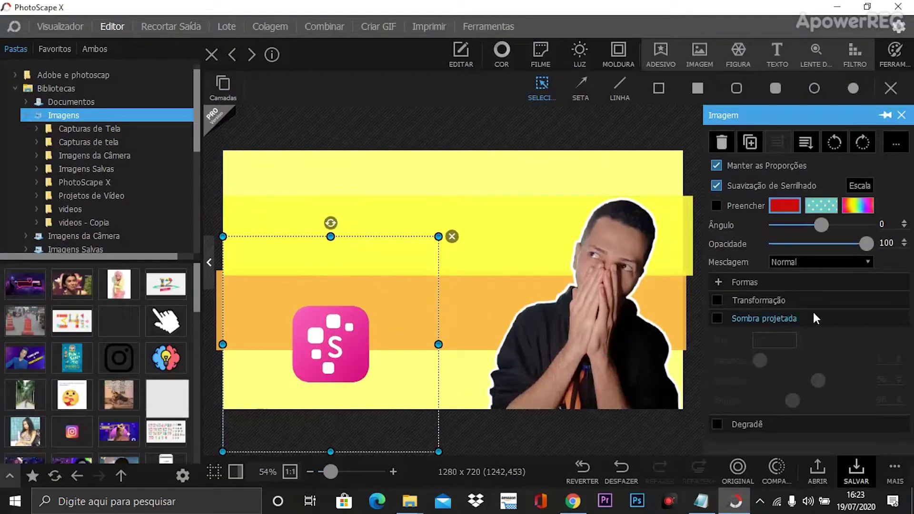
Add a white drop shadow to the pink logo with the distance set to 11
{"action": "left_click", "coordinate": [718, 318]}
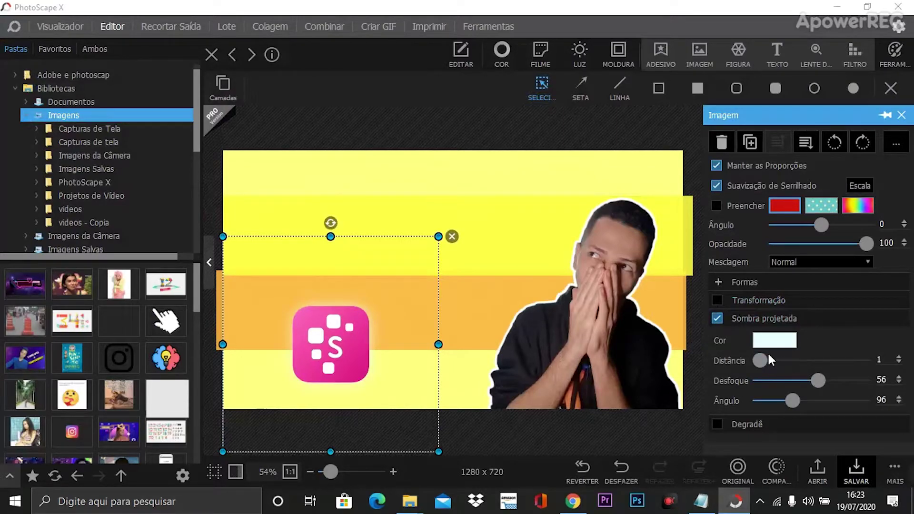
{"action": "mouse_move", "coordinate": [763, 362]}
{"action": "left_mouse_down"}
{"action": "mouse_move", "coordinate": [812, 363]}
{"action": "mouse_move", "coordinate": [770, 360]}
{"action": "left_mouse_up"}
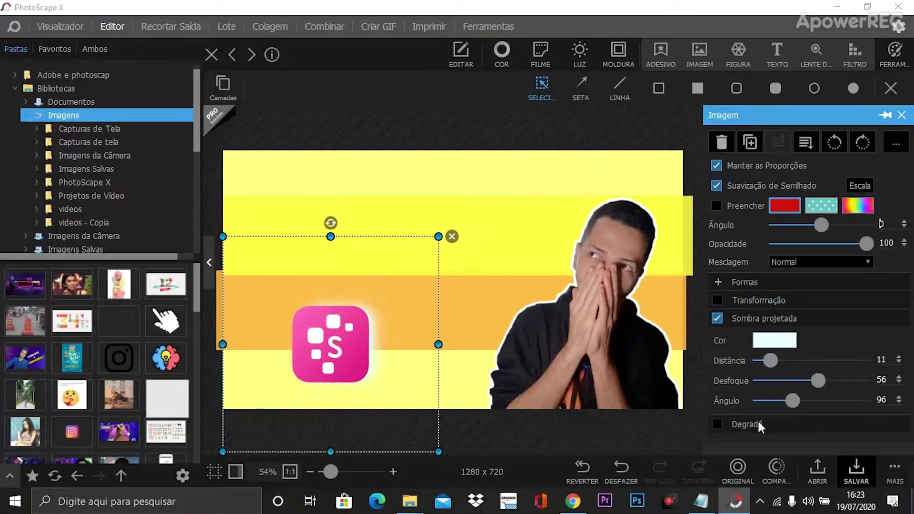
{"action": "left_click", "coordinate": [493, 197]}
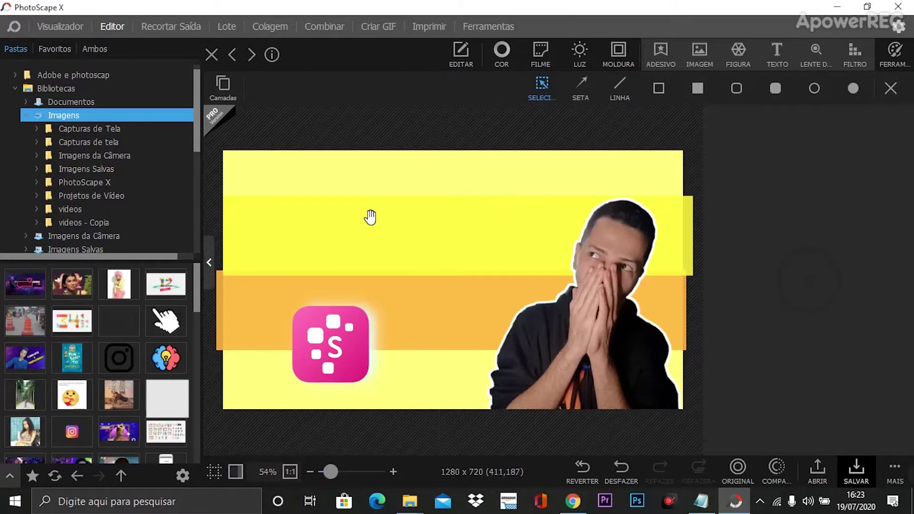
Move the pink logo slightly up onto the orange band and tilt it a little clockwise
{"action": "left_click_drag", "start_coordinate": [353, 342], "coordinate": [352, 325]}
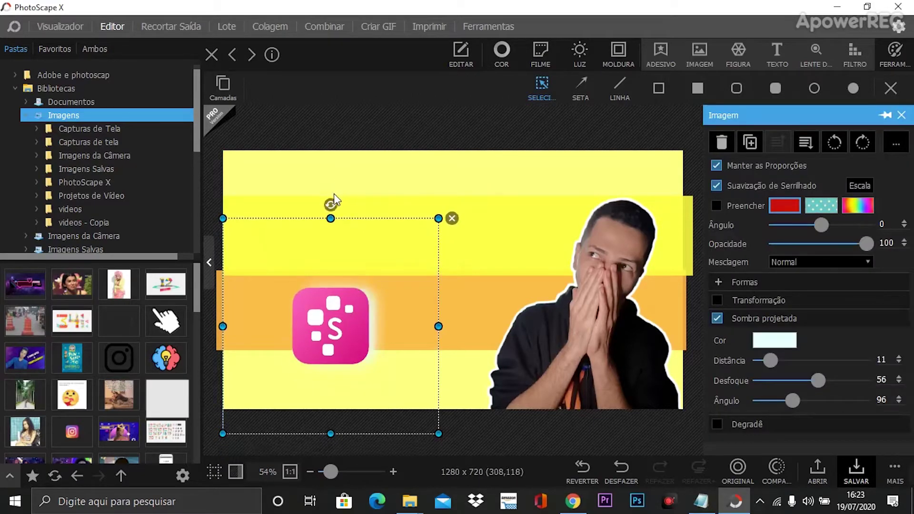
{"action": "left_click_drag", "start_coordinate": [330, 203], "coordinate": [361, 210]}
{"action": "left_click", "coordinate": [462, 198]}
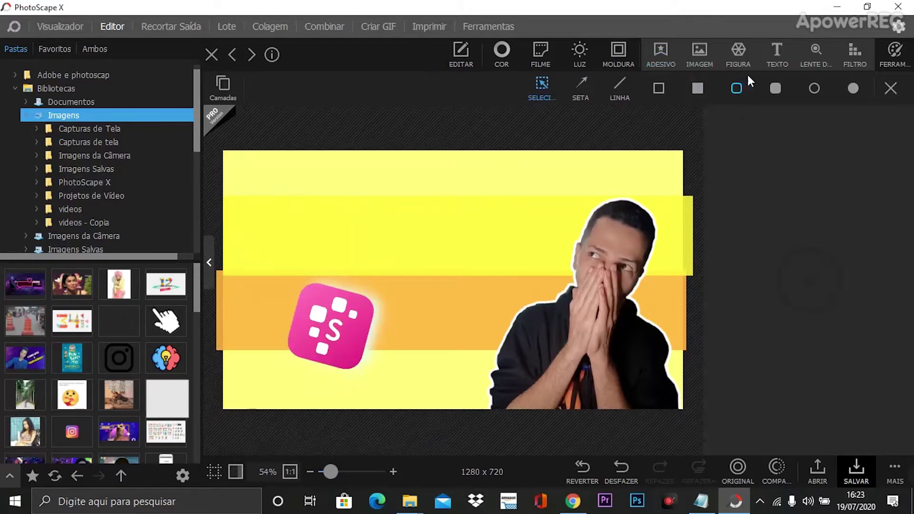
Add a text object reading "CONSULTE" on the first line and "SEU CPF!" on the second
{"action": "left_click", "coordinate": [775, 71]}
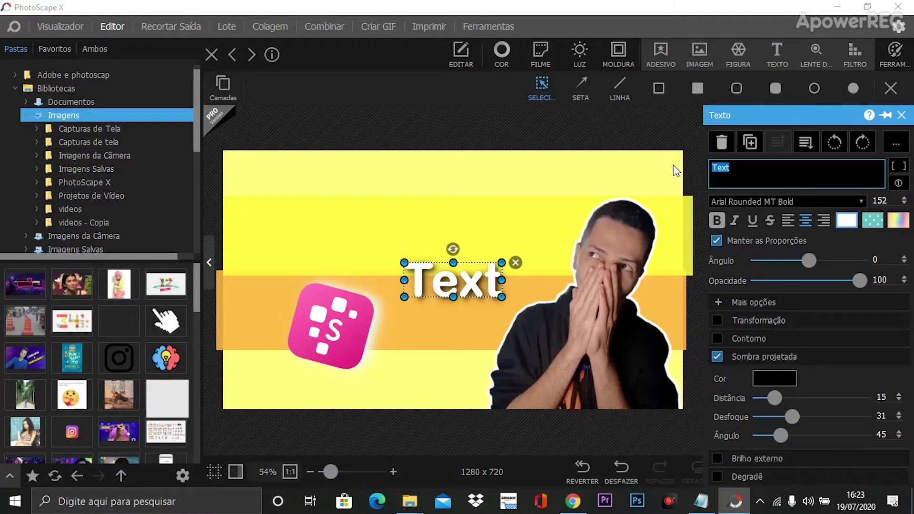
{"action": "key", "text": "BackSpace"}
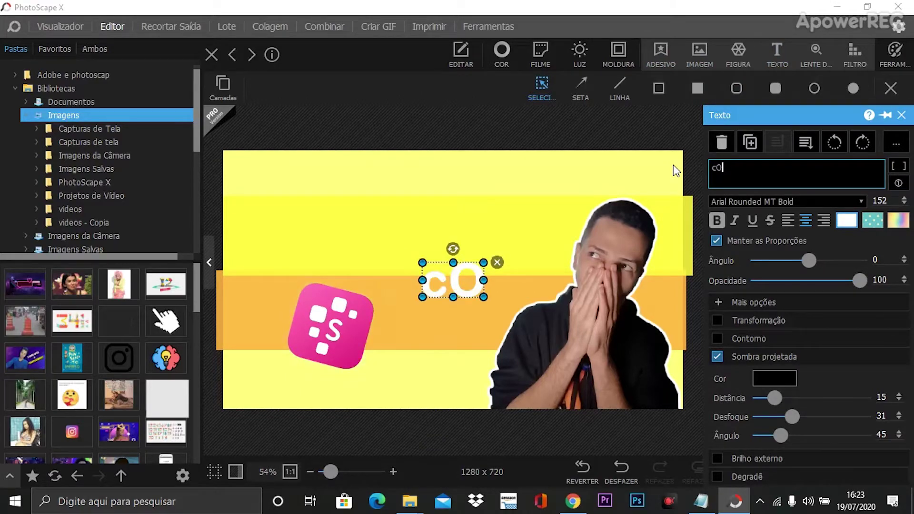
{"action": "type", "text": "CONS"}
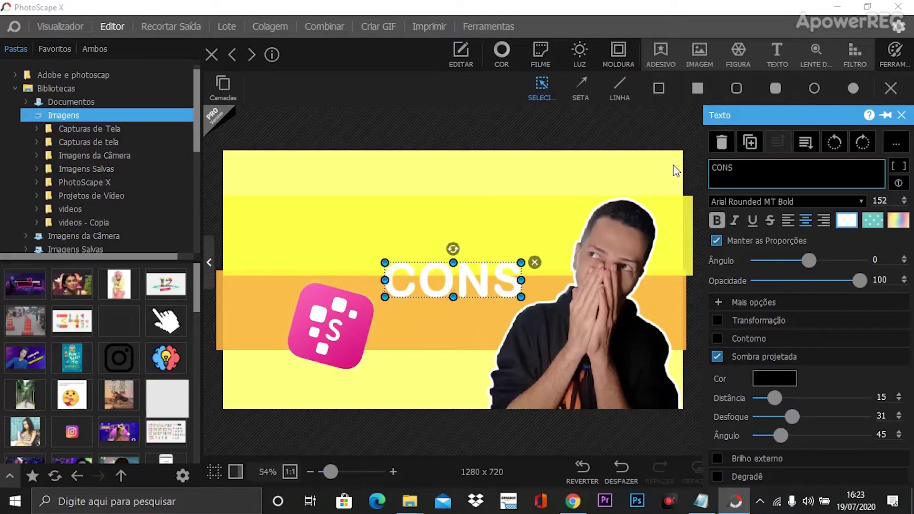
{"action": "type", "text": "ULTE"}
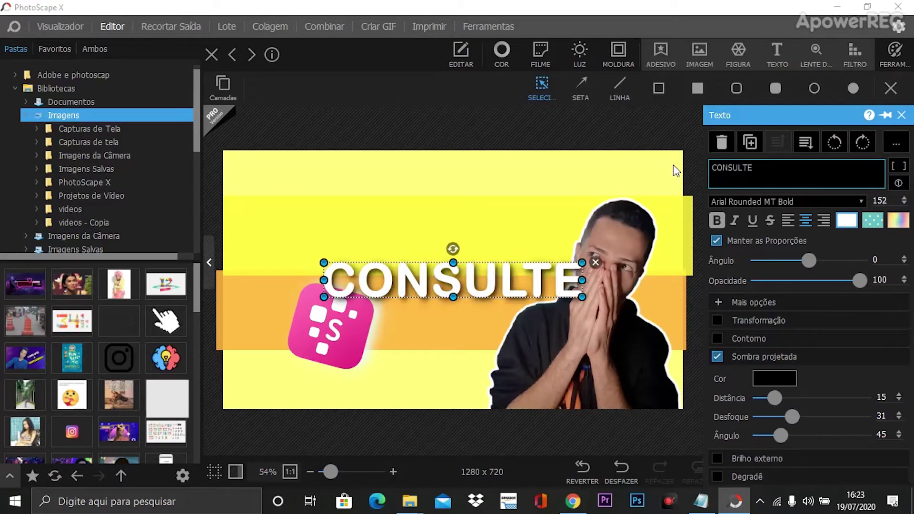
{"action": "key", "text": "Return"}
{"action": "type", "text": "SEU"}
{"action": "type", "text": " CPG"}
{"action": "key", "text": "BackSpace"}
{"action": "type", "text": "F!"}
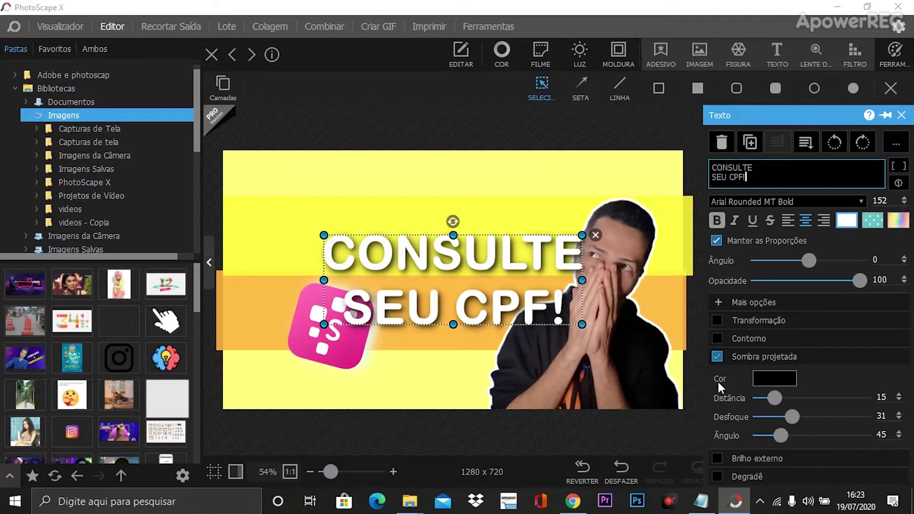
Give the CONSULTE SEU CPF! text a black outline and place it above the logo, tilted 18° clockwise
{"action": "left_click", "coordinate": [717, 339]}
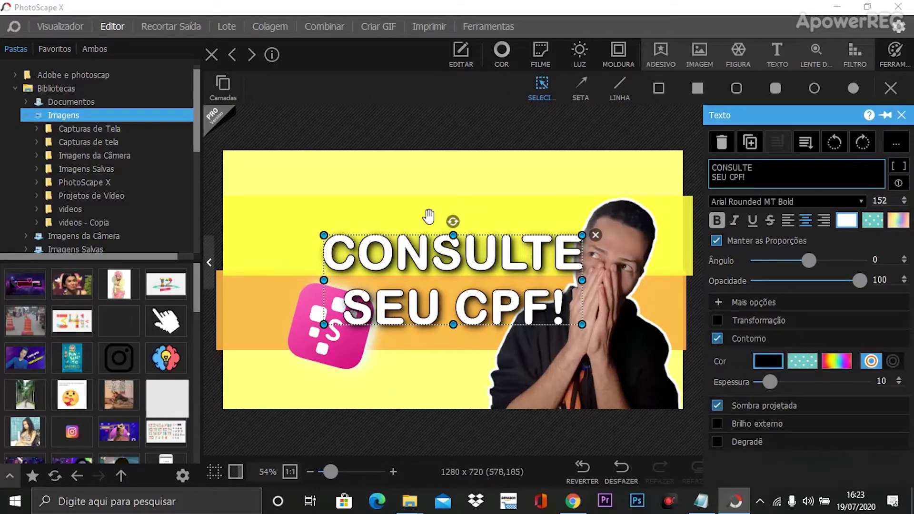
{"action": "mouse_move", "coordinate": [453, 222]}
{"action": "left_mouse_down"}
{"action": "mouse_move", "coordinate": [412, 238]}
{"action": "mouse_move", "coordinate": [470, 224]}
{"action": "left_mouse_up"}
{"action": "left_click_drag", "start_coordinate": [494, 265], "coordinate": [429, 221]}
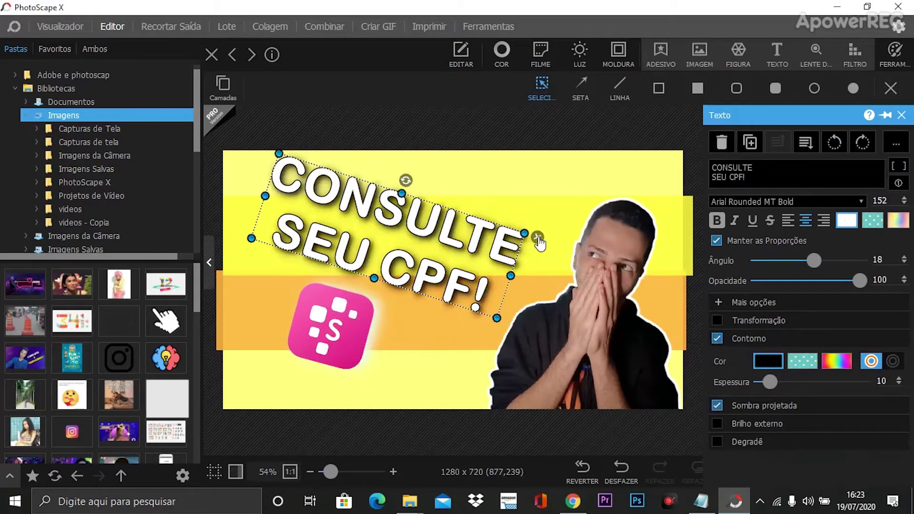
Shrink the tilted text and shift it slightly right, between the logo and the man's head
{"action": "left_click_drag", "start_coordinate": [526, 234], "coordinate": [497, 236]}
{"action": "left_click_drag", "start_coordinate": [411, 262], "coordinate": [440, 269]}
{"action": "left_click", "coordinate": [547, 184]}
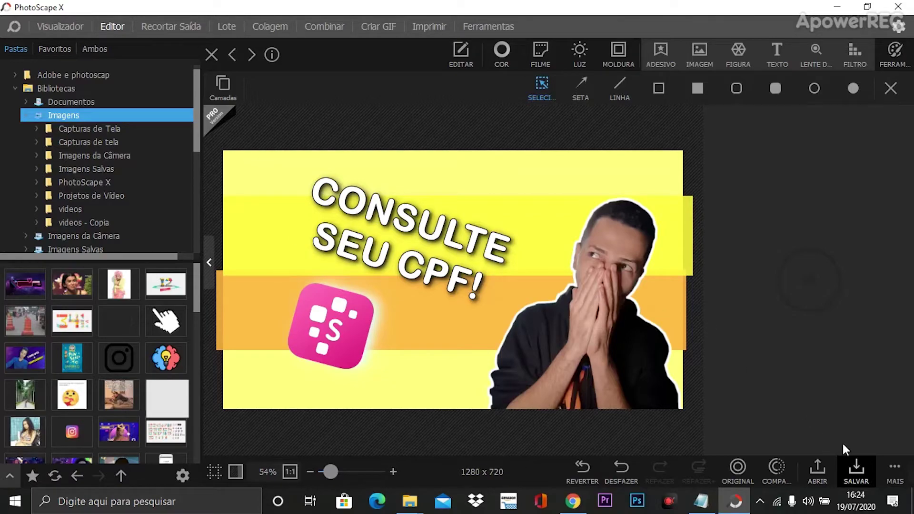
Save the thumbnail as a new PNG in the teste folder, named "MINIATURA YOUTUBE.jpg 2"
{"action": "left_click", "coordinate": [856, 472]}
{"action": "left_click", "coordinate": [520, 264]}
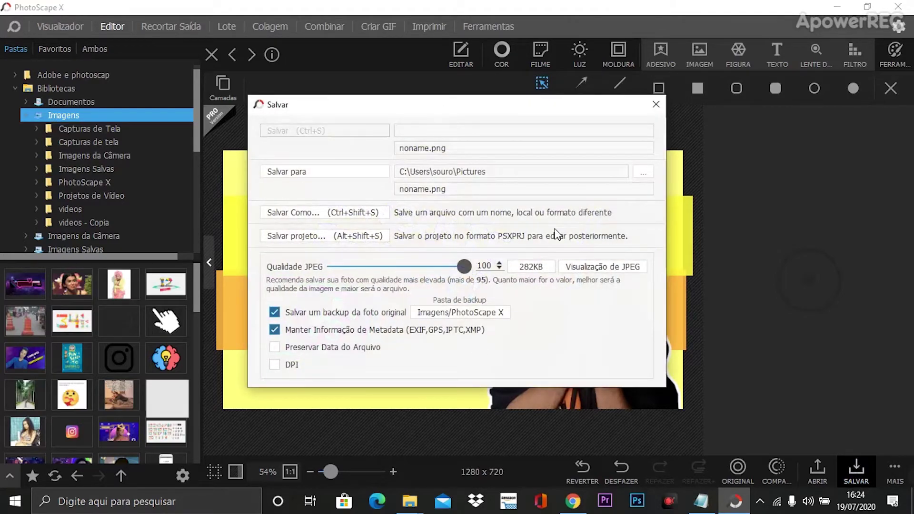
{"action": "left_click", "coordinate": [349, 208]}
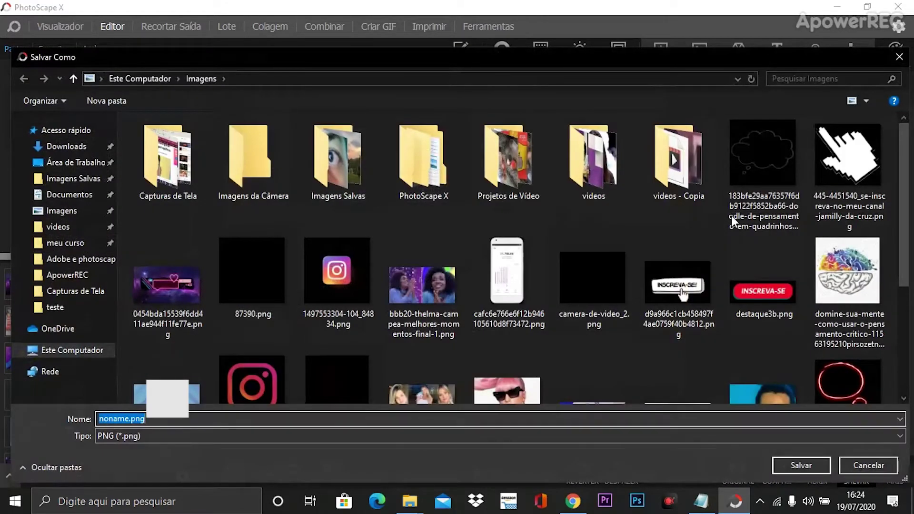
{"action": "left_click", "coordinate": [75, 162]}
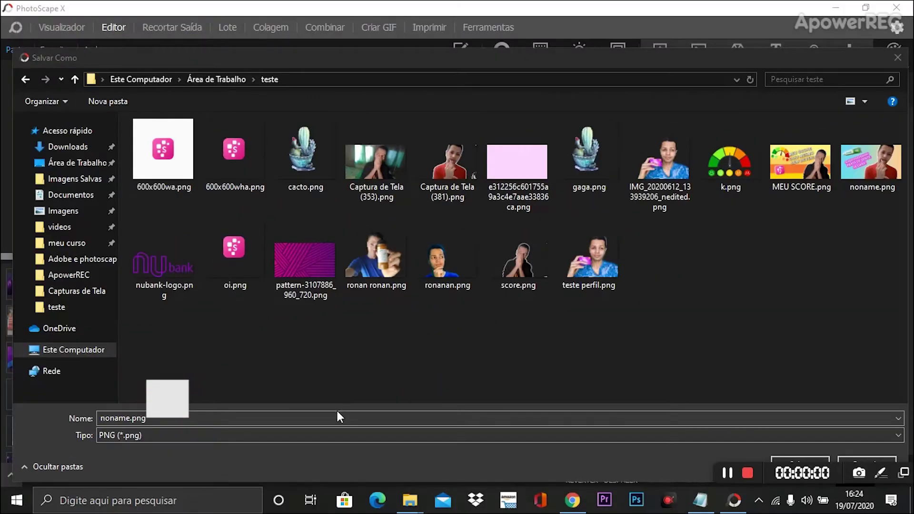
{"action": "left_click", "coordinate": [333, 418]}
{"action": "type", "text": "MINIATURA"}
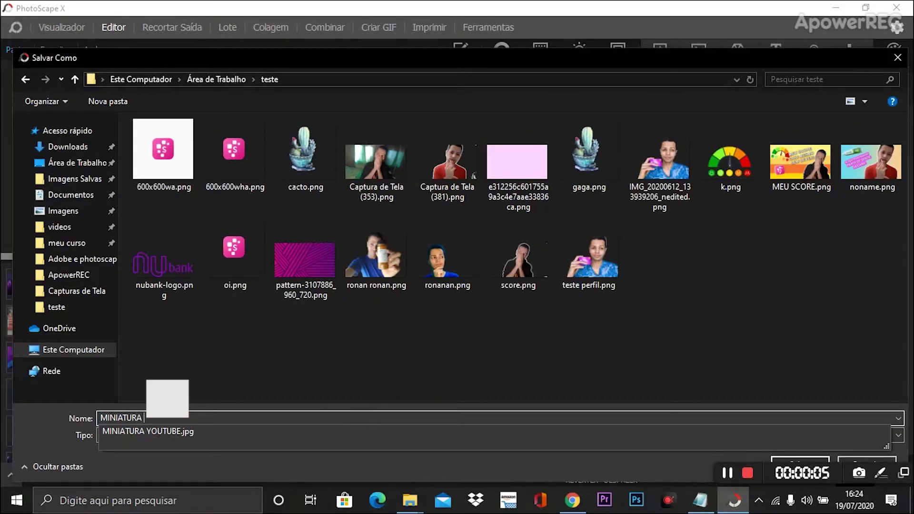
{"action": "key", "text": "Down"}
{"action": "type", "text": "2"}
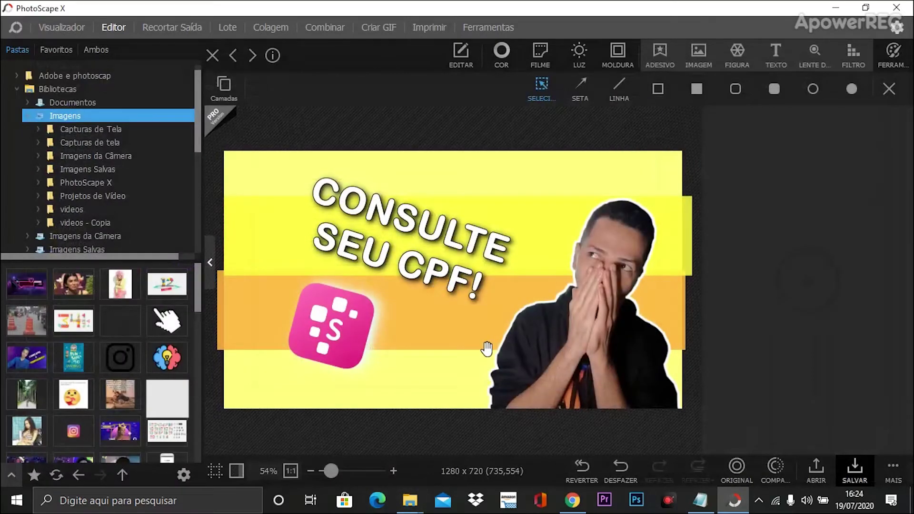
{"action": "mouse_move", "coordinate": [809, 474]}
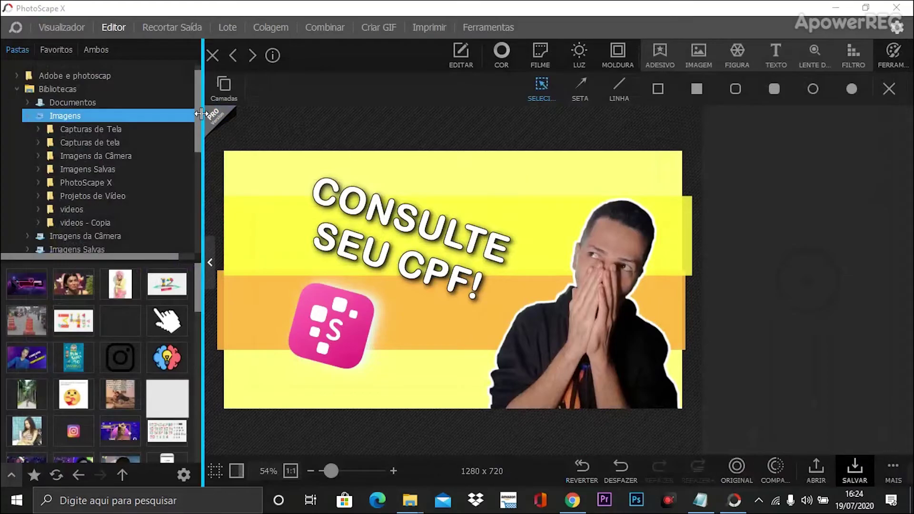
Close the saved thumbnail and open the photo Captura de Tela (353).png from the teste folder
{"action": "left_click", "coordinate": [214, 64]}
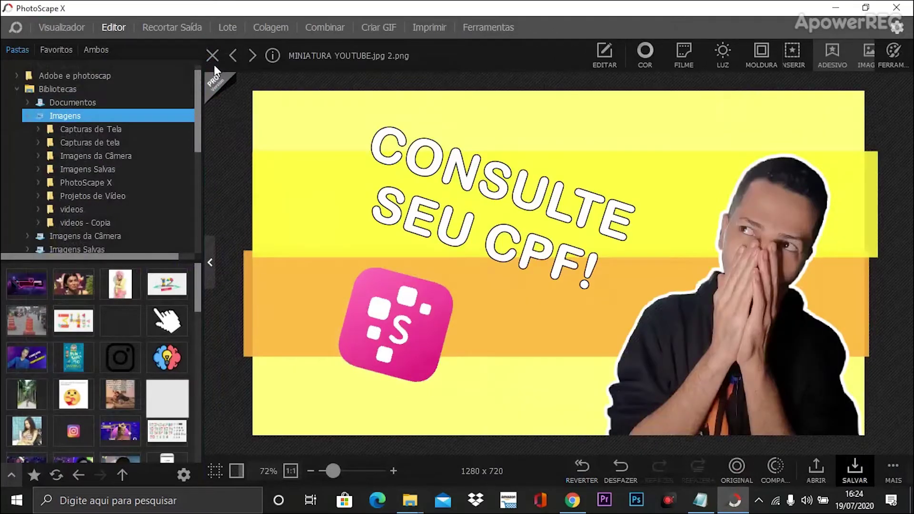
{"action": "left_click", "coordinate": [215, 55]}
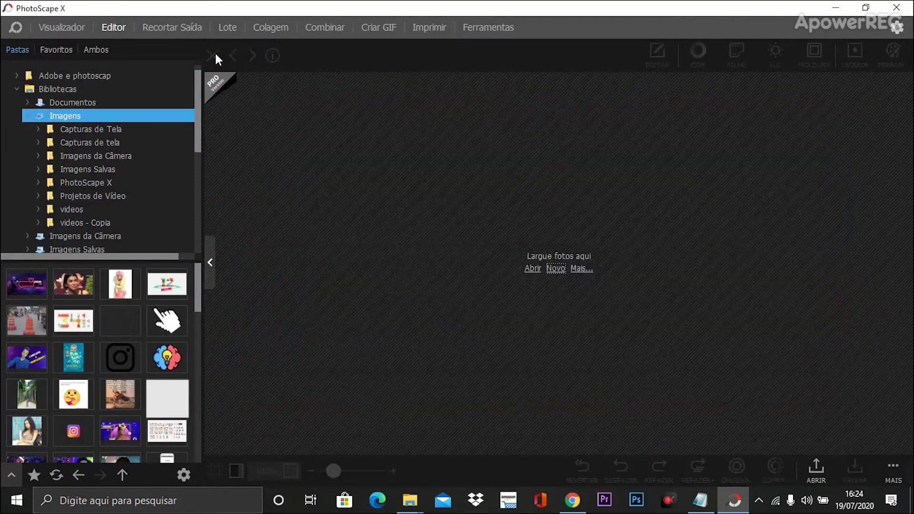
{"action": "left_click", "coordinate": [532, 268]}
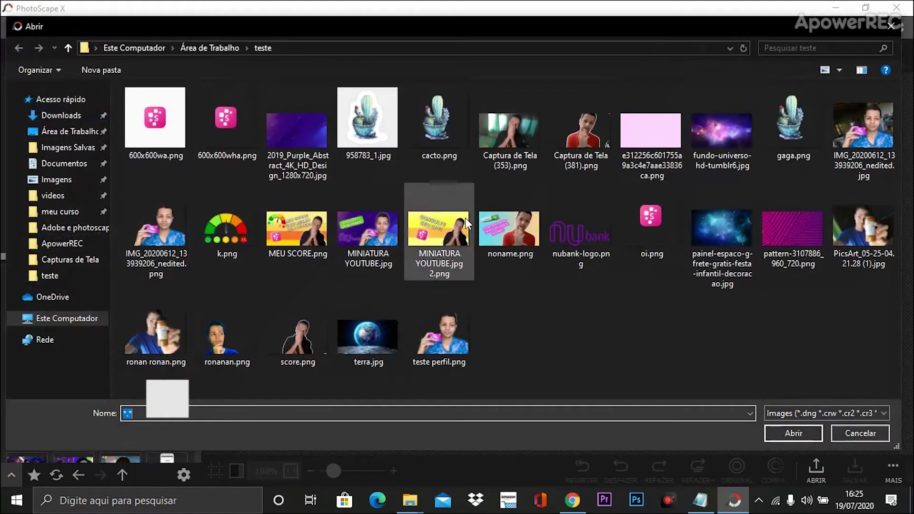
{"action": "left_click", "coordinate": [530, 135]}
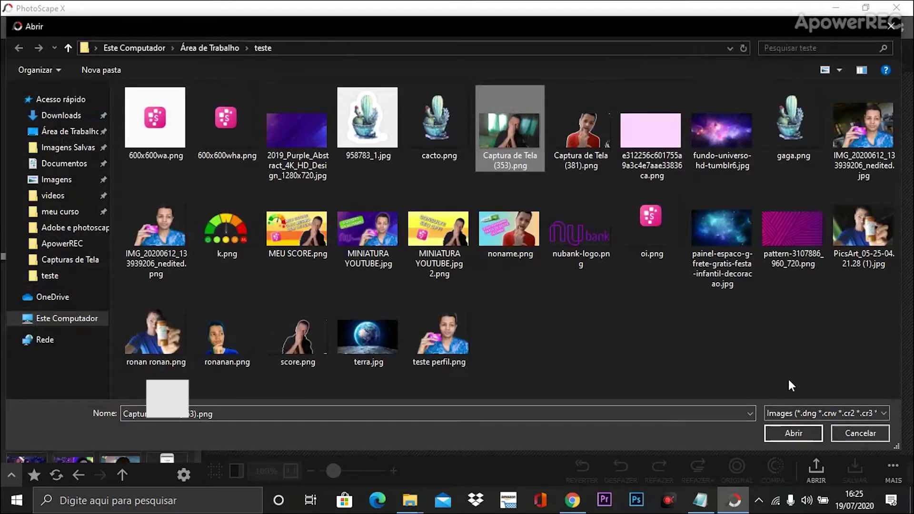
{"action": "left_click", "coordinate": [789, 434]}
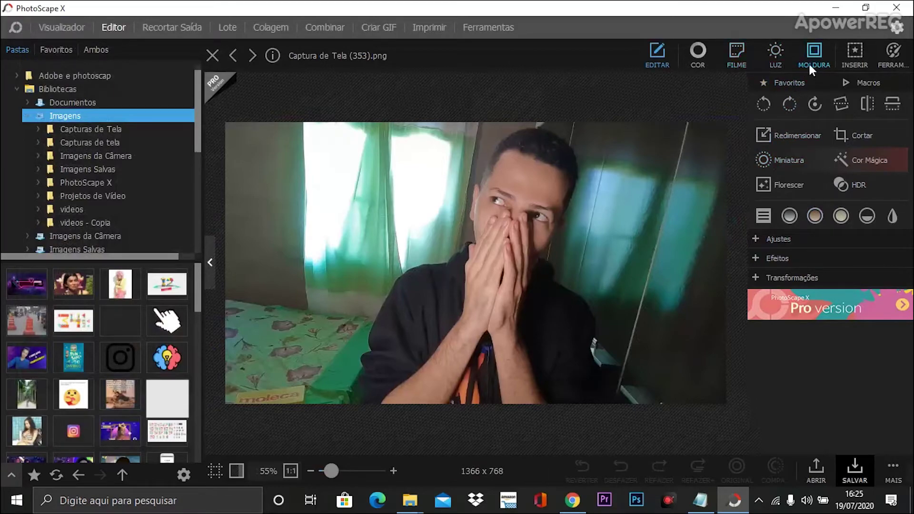
Add a text object over the photo reading "GANHEI NA" on the first line and "MEGA!!" on the second
{"action": "left_click", "coordinate": [864, 62]}
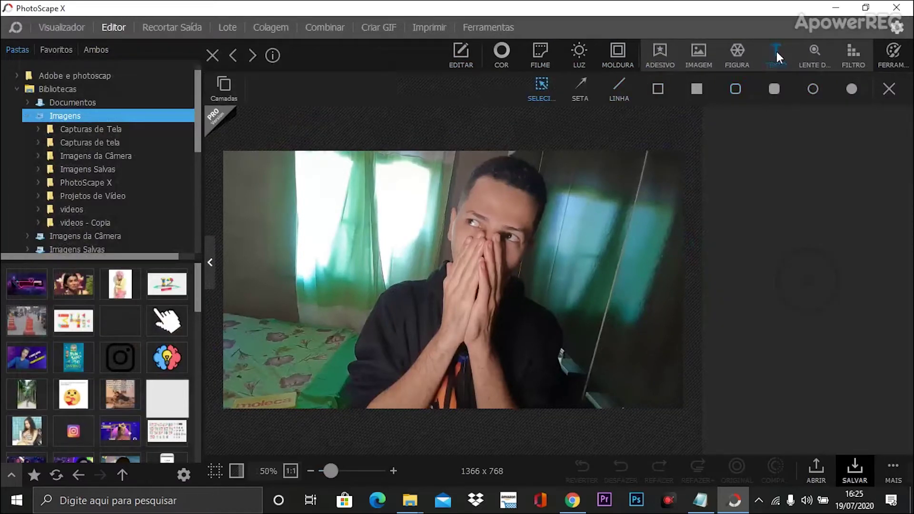
{"action": "left_click", "coordinate": [776, 54]}
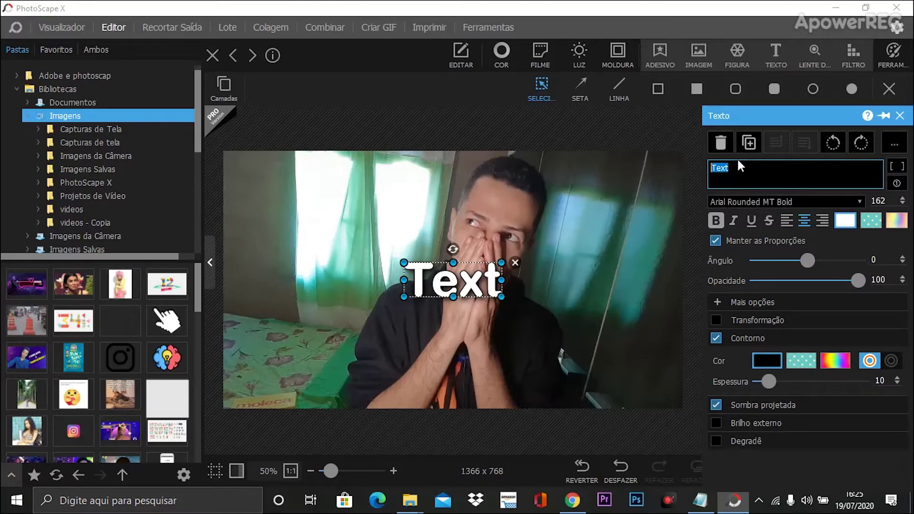
{"action": "type", "text": "GANHEI NA"}
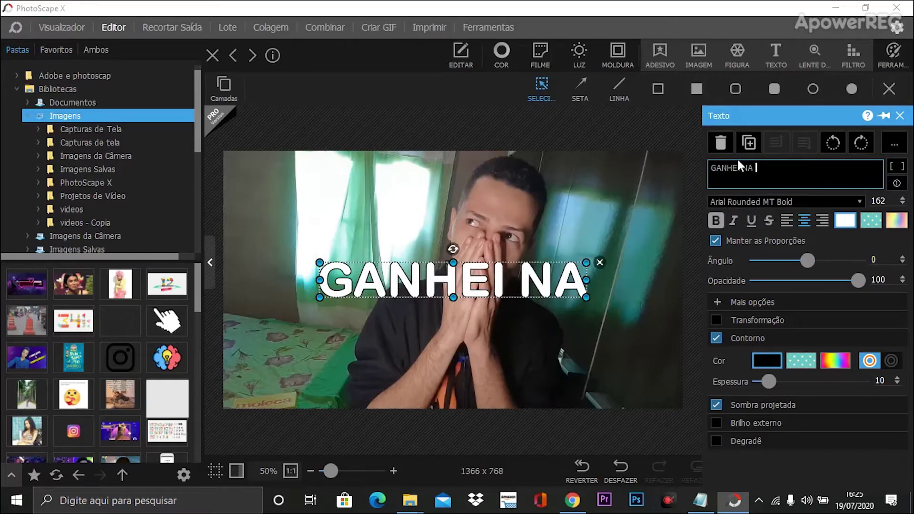
{"action": "key", "text": "Return"}
{"action": "type", "text": "ME"}
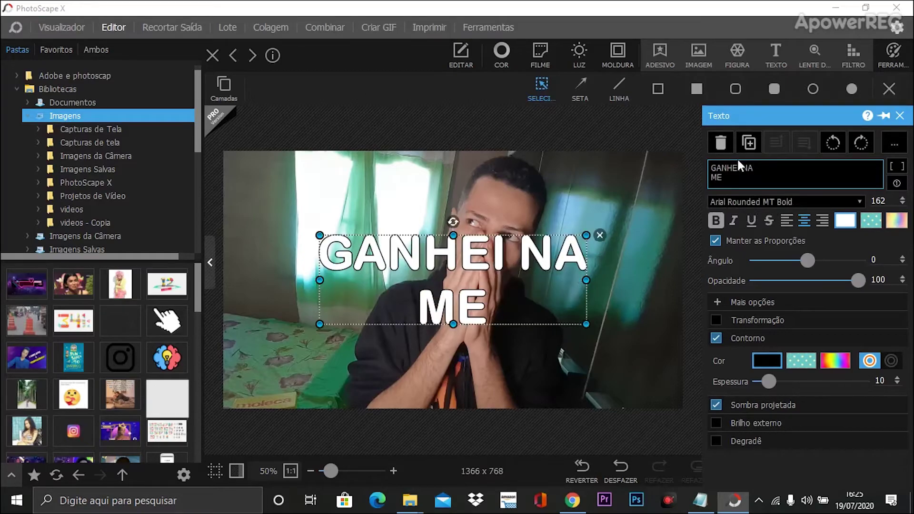
{"action": "type", "text": "GA!!"}
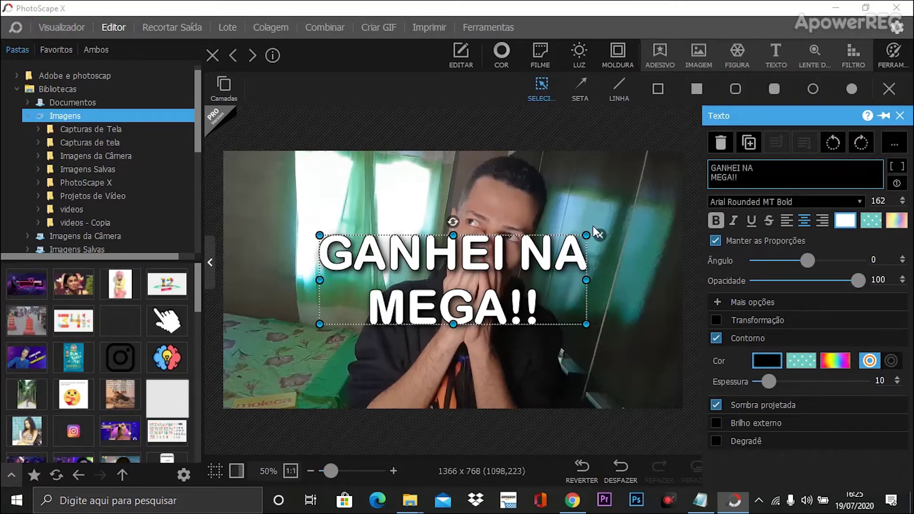
Move the "GANHEI NA MEGA!!" text to the photo's left edge and recolour it bright yellow with a black outline
{"action": "left_click", "coordinate": [715, 338]}
{"action": "left_click_drag", "start_coordinate": [489, 269], "coordinate": [393, 247]}
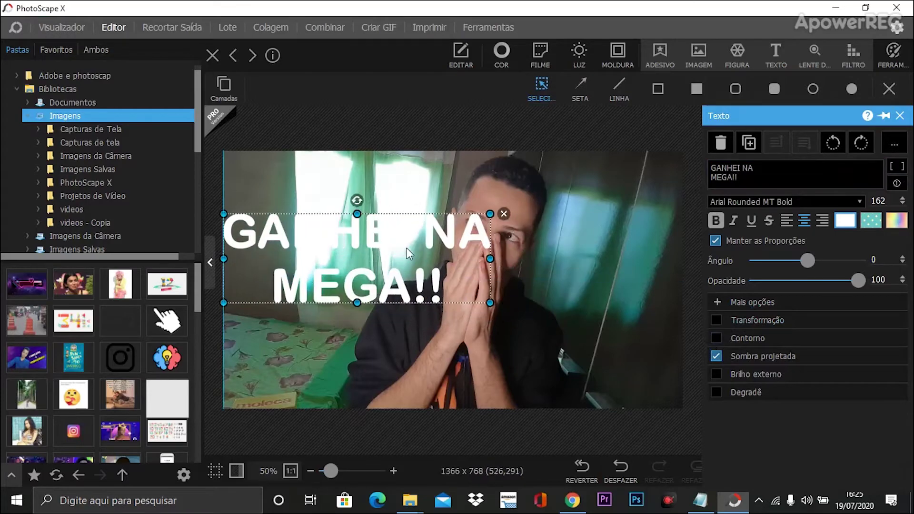
{"action": "left_click", "coordinate": [849, 221]}
{"action": "left_click", "coordinate": [895, 216]}
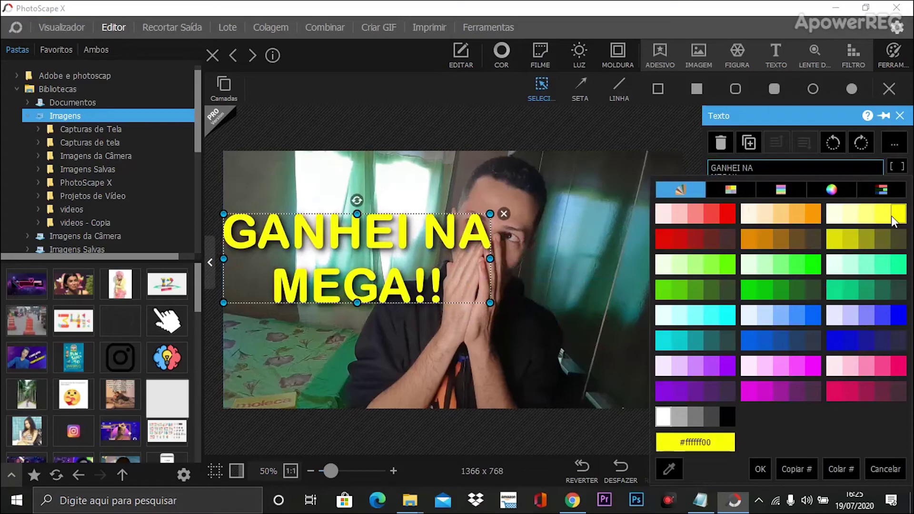
{"action": "left_click", "coordinate": [890, 216]}
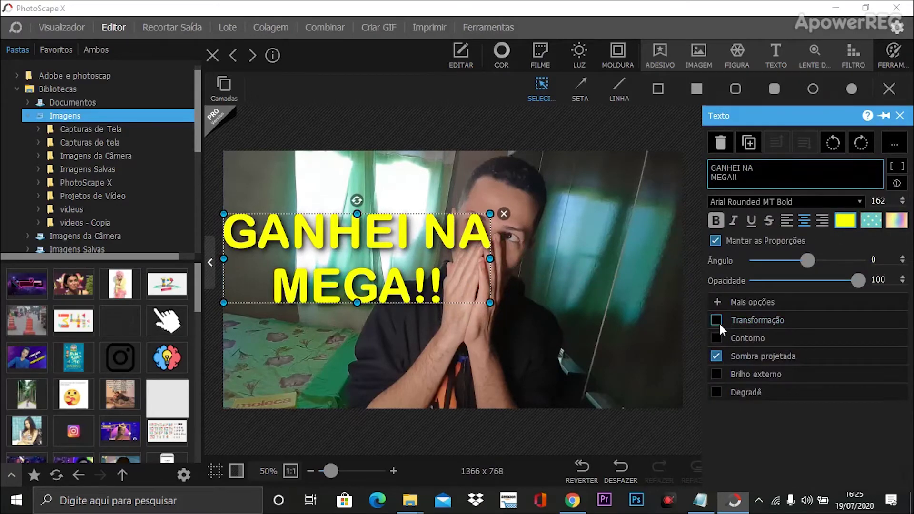
{"action": "left_click", "coordinate": [714, 339]}
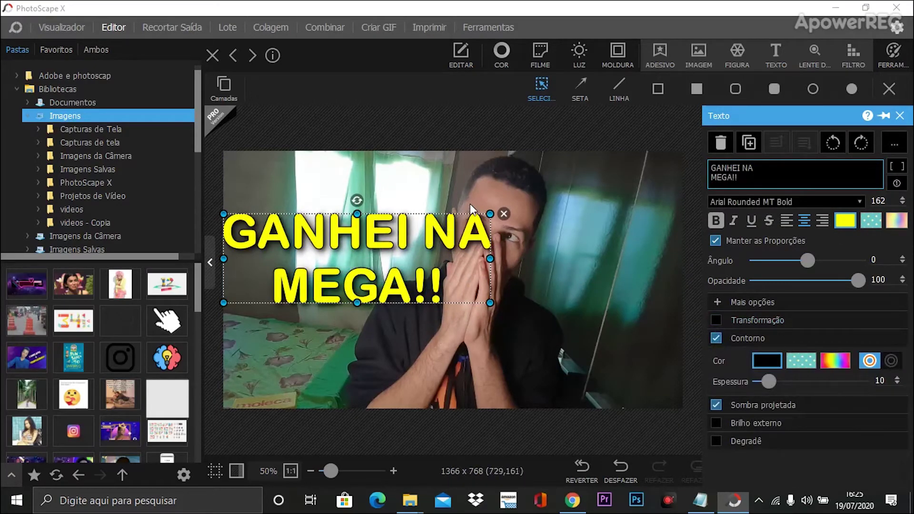
Tilt the yellow text to -20 degrees, then shrink it to size 102 and place it in the photo's upper-left area
{"action": "left_click", "coordinate": [369, 200]}
{"action": "left_click", "coordinate": [357, 215]}
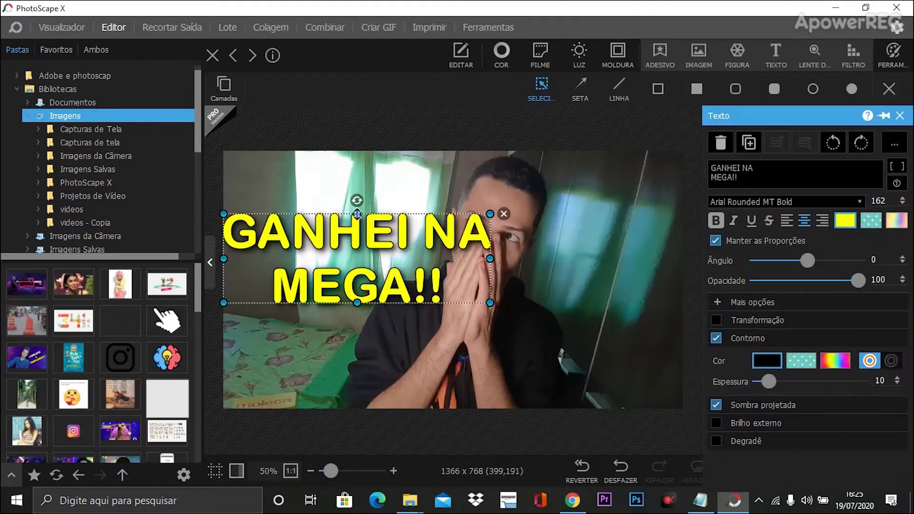
{"action": "left_click_drag", "start_coordinate": [356, 201], "coordinate": [336, 204]}
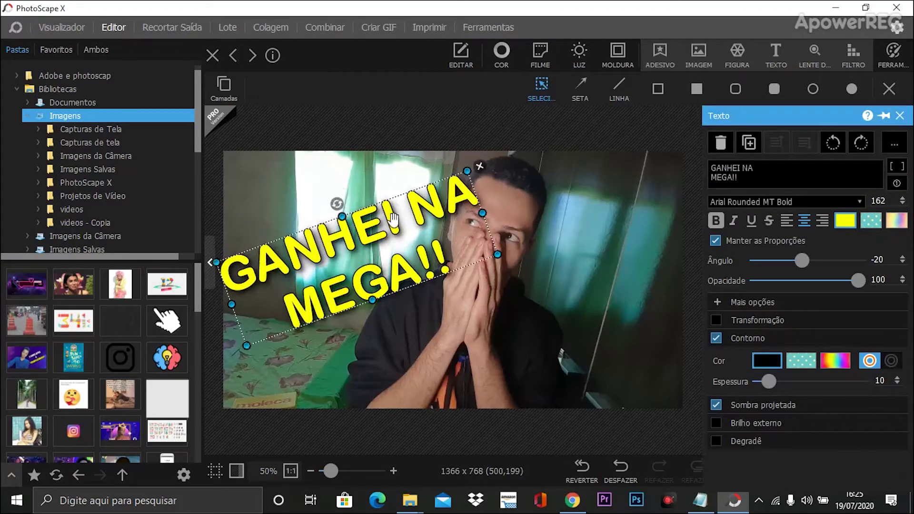
{"action": "left_click_drag", "start_coordinate": [480, 210], "coordinate": [399, 238]}
{"action": "left_click_drag", "start_coordinate": [324, 281], "coordinate": [317, 234]}
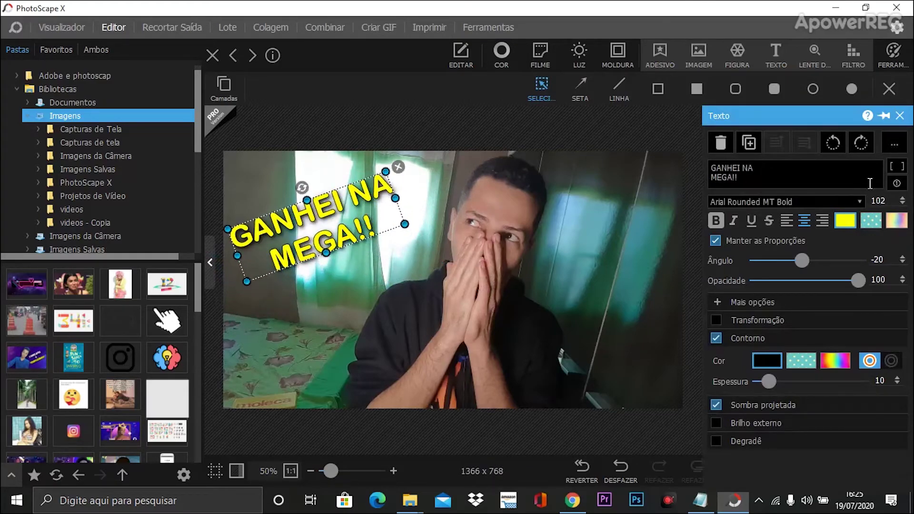
Draw a filled rounded rectangle in very pale green (#f0ffe6) over the "GANHEI NA MEGA!!" text
{"action": "left_click", "coordinate": [774, 89]}
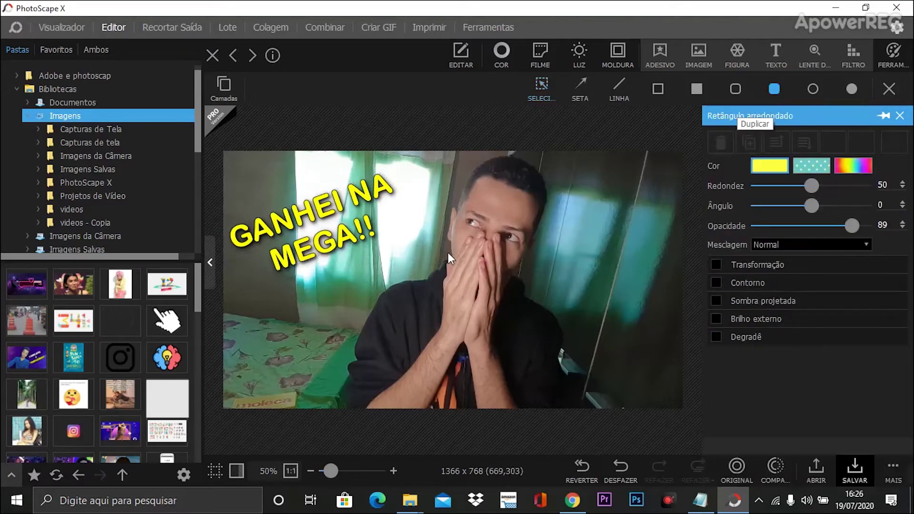
{"action": "left_click", "coordinate": [775, 166]}
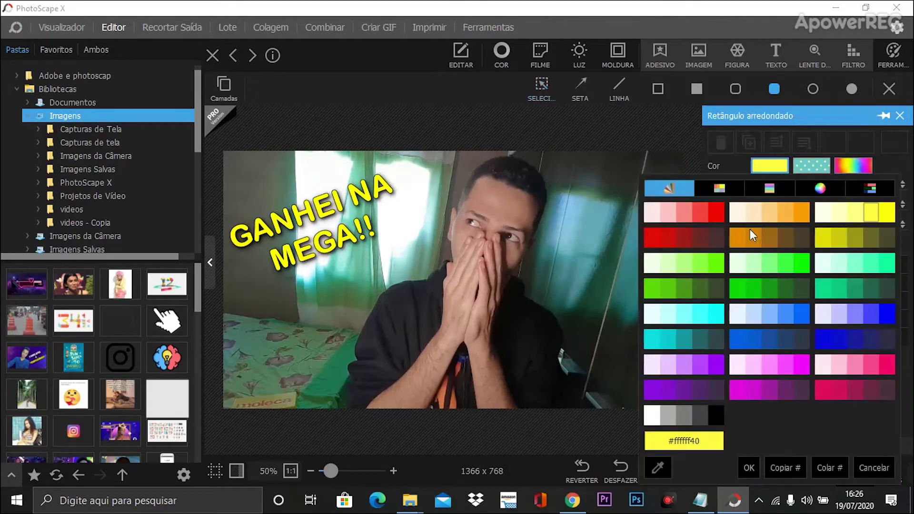
{"action": "left_click", "coordinate": [647, 265]}
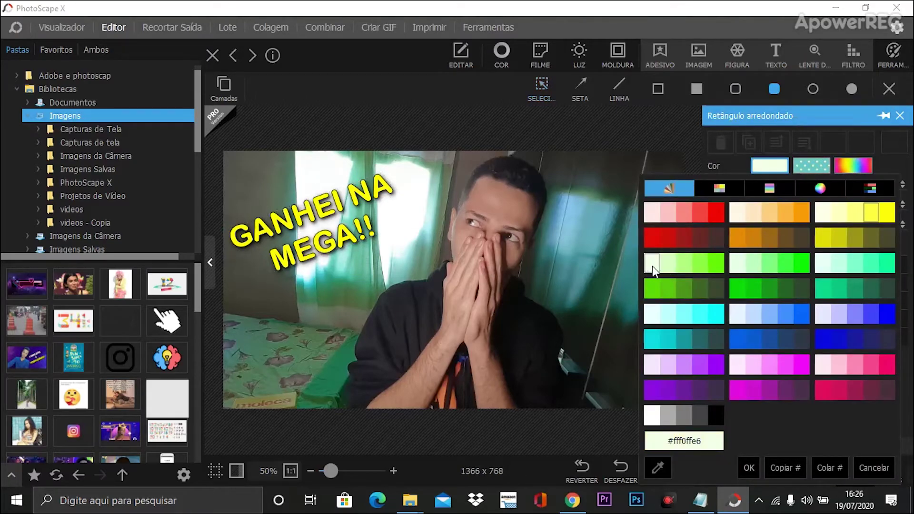
{"action": "left_click", "coordinate": [651, 266]}
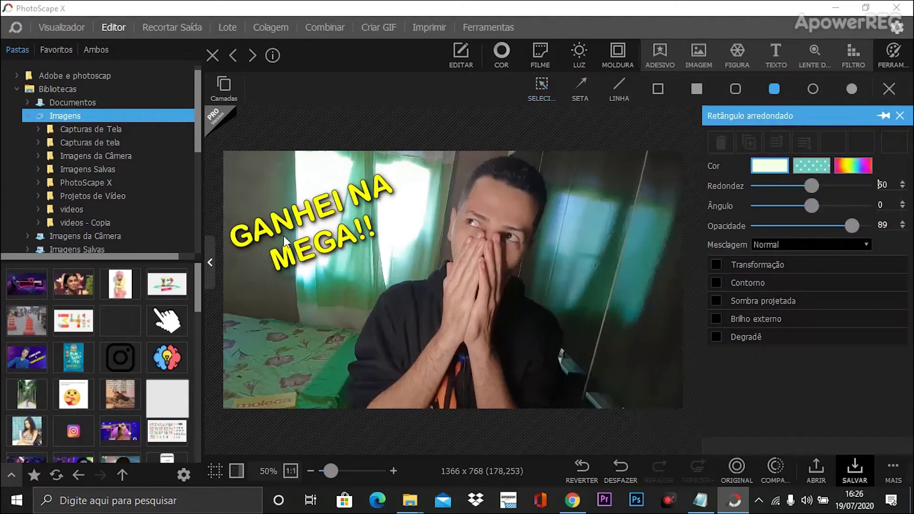
{"action": "left_click_drag", "start_coordinate": [220, 212], "coordinate": [416, 279]}
Rotate the rounded rectangle to -21 degrees and narrow it to fit the text, then send it behind the lettering
{"action": "left_click_drag", "start_coordinate": [319, 201], "coordinate": [346, 218]}
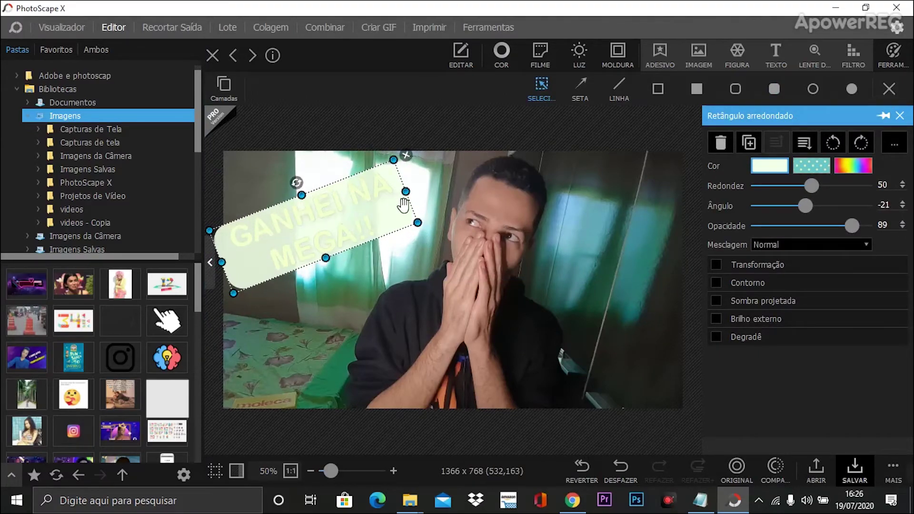
{"action": "left_click_drag", "start_coordinate": [404, 191], "coordinate": [394, 195]}
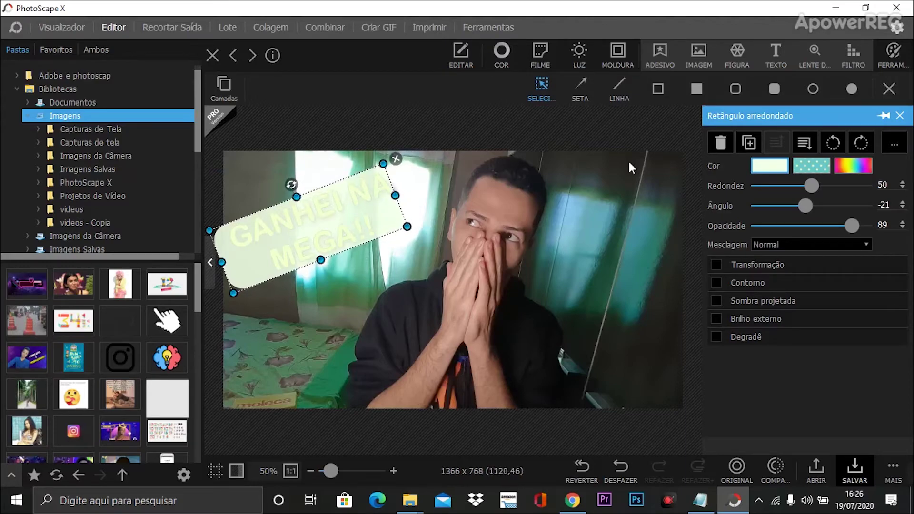
{"action": "left_click", "coordinate": [804, 146]}
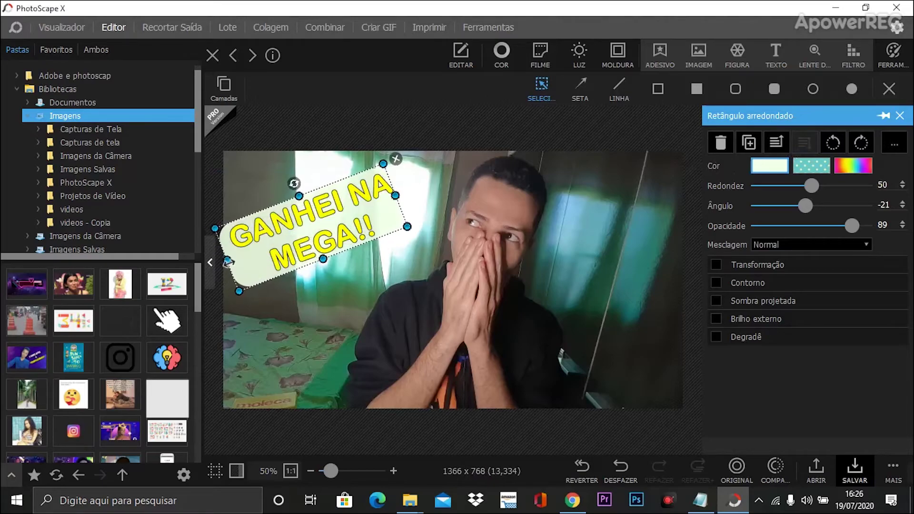
{"action": "left_click", "coordinate": [411, 244]}
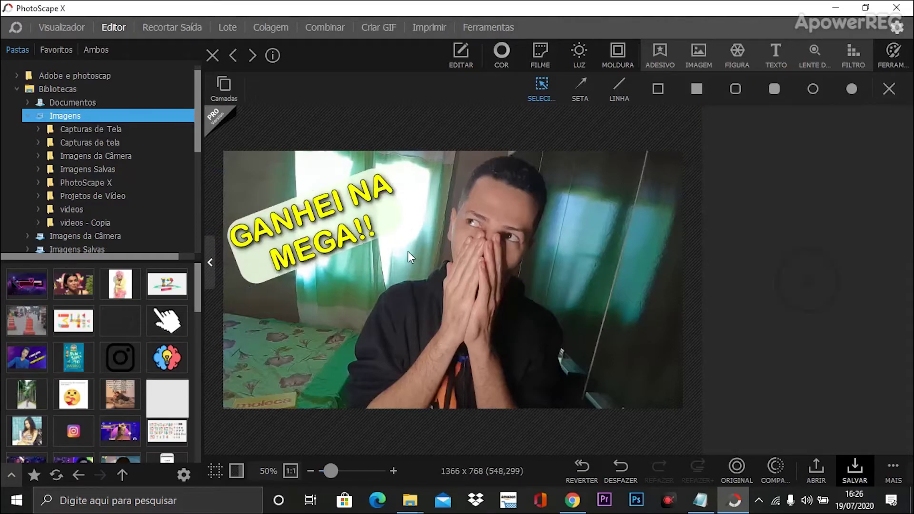
Add a second text object reading "$" and colour it bright green
{"action": "left_click", "coordinate": [768, 53]}
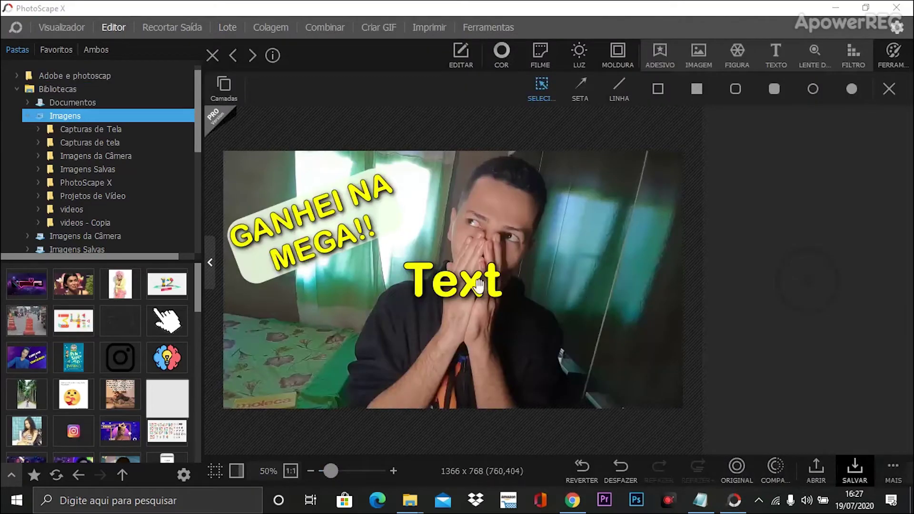
{"action": "left_click", "coordinate": [479, 285]}
{"action": "left_click", "coordinate": [748, 172]}
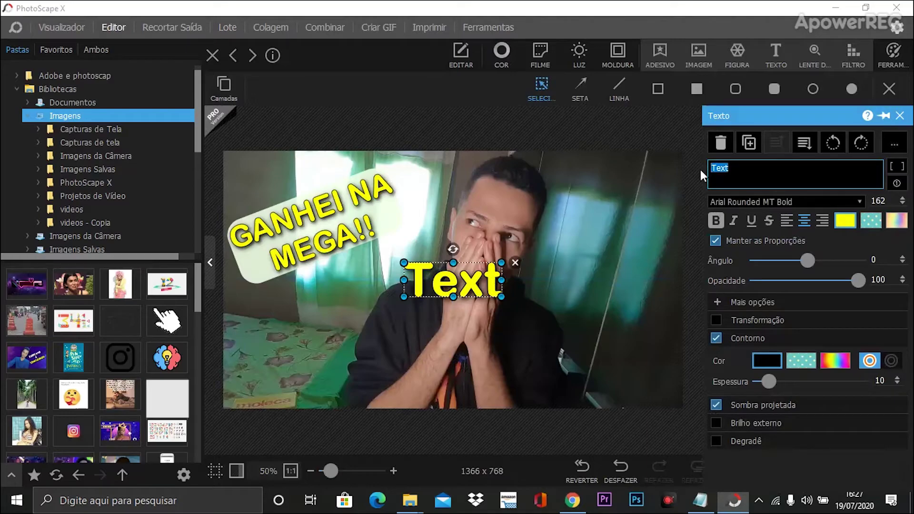
{"action": "type", "text": "$"}
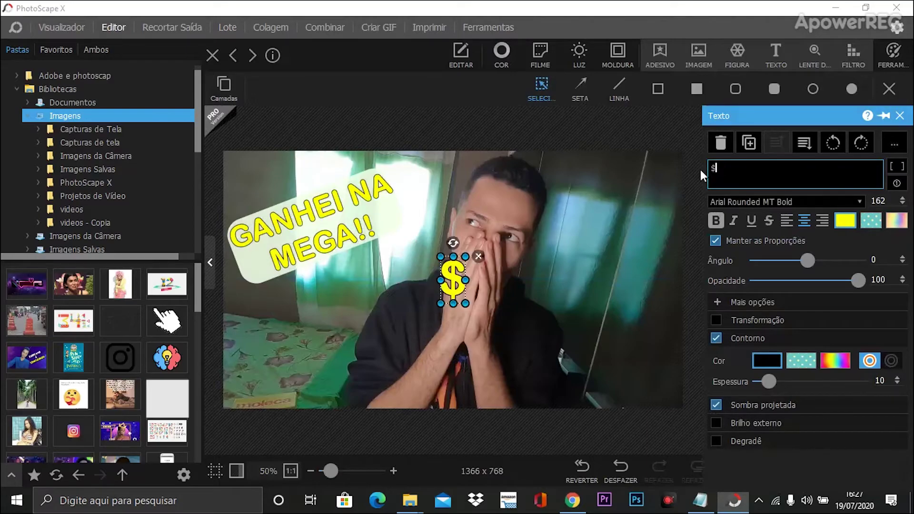
{"action": "left_click", "coordinate": [846, 219]}
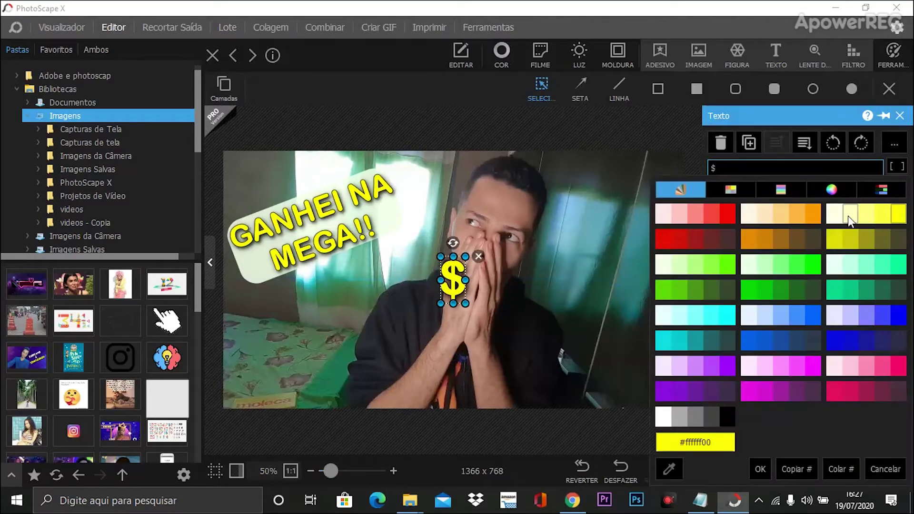
{"action": "left_click", "coordinate": [659, 288]}
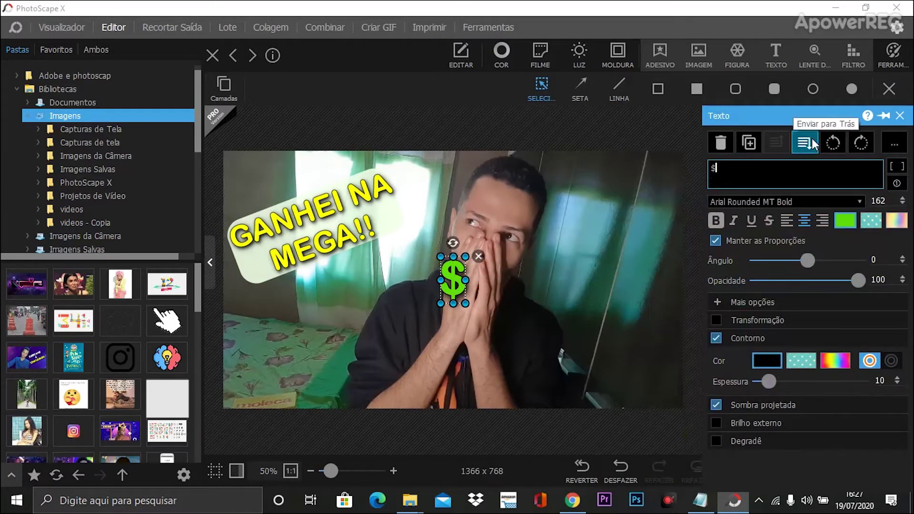
Duplicate the green dollar sign four times
{"action": "left_click", "coordinate": [748, 142]}
{"action": "left_click", "coordinate": [748, 142]}
{"action": "left_click", "coordinate": [748, 142]}
{"action": "left_click", "coordinate": [748, 142]}
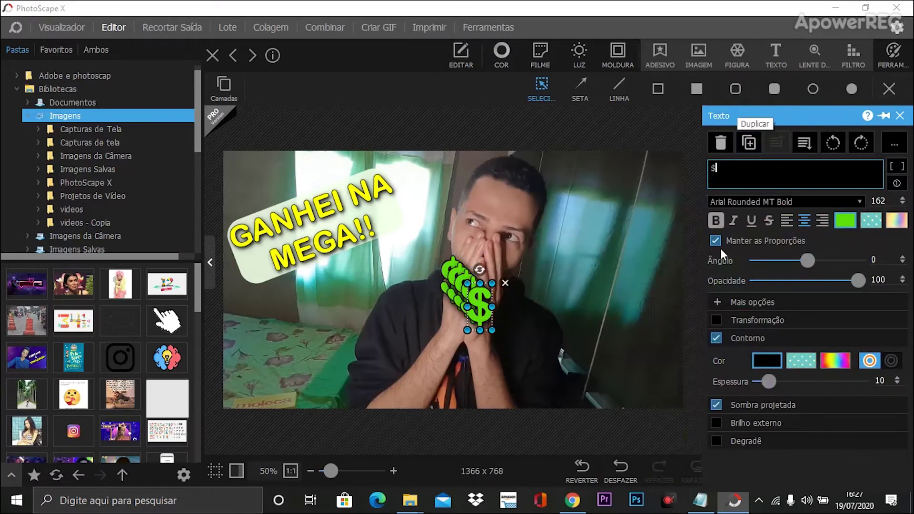
Give the front dollar sign a yellow drop shadow and move it away from the stack onto the man's shoulder
{"action": "left_click", "coordinate": [716, 405]}
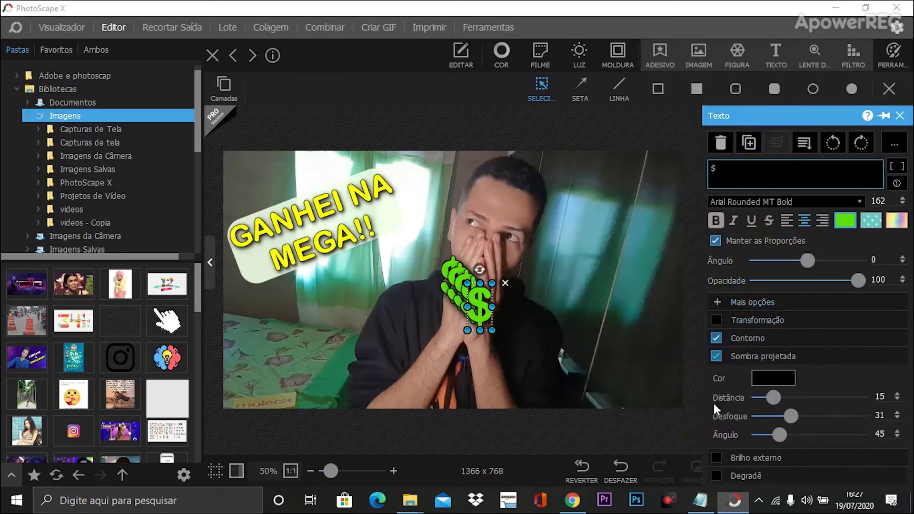
{"action": "left_click", "coordinate": [767, 379]}
{"action": "left_click", "coordinate": [654, 300]}
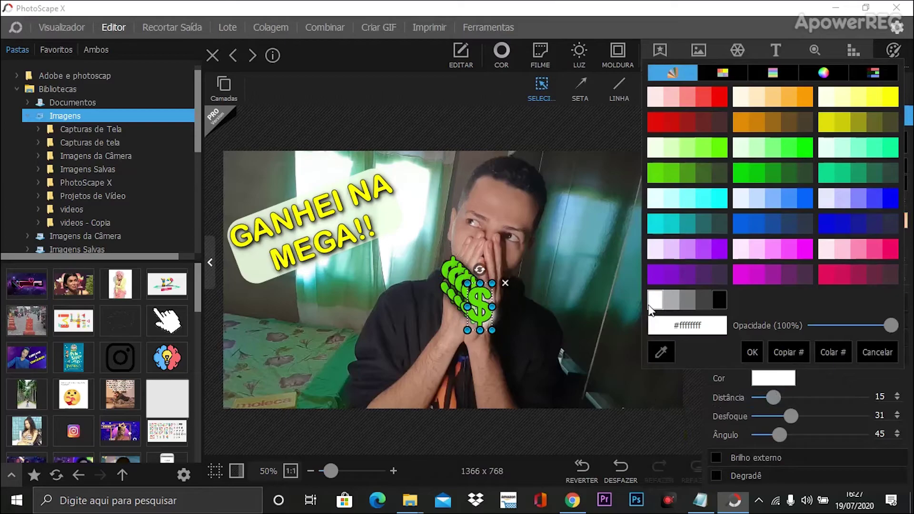
{"action": "left_click", "coordinate": [874, 96]}
{"action": "left_click_drag", "start_coordinate": [480, 305], "coordinate": [378, 315]}
Delete the stacked dollar signs that lack the yellow shadow from over the man's hands
{"action": "left_click", "coordinate": [490, 295]}
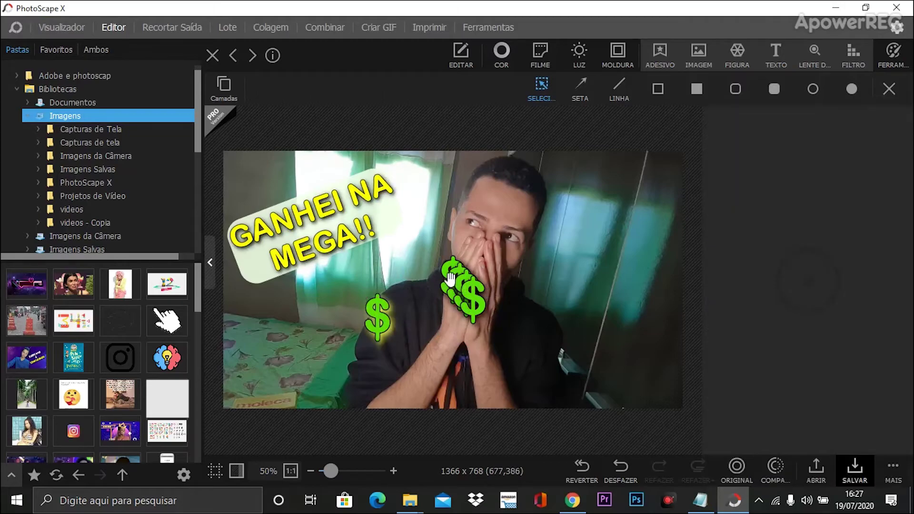
{"action": "left_click", "coordinate": [471, 304]}
{"action": "key", "text": "Delete"}
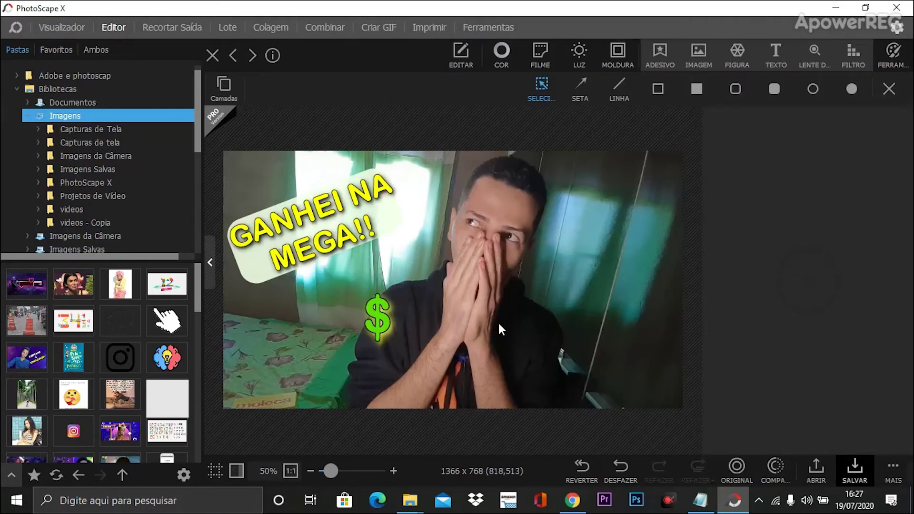
Duplicate the yellow-shadowed dollar sign four times, and place one copy tilted over the dark wall beside the man's head
{"action": "left_click", "coordinate": [364, 335]}
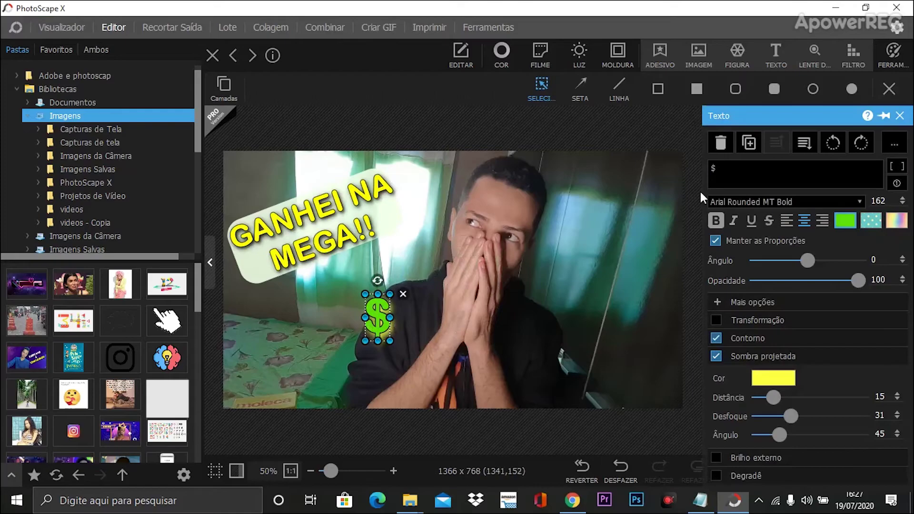
{"action": "left_click", "coordinate": [738, 139]}
{"action": "left_click", "coordinate": [739, 139]}
{"action": "left_click", "coordinate": [740, 139]}
{"action": "left_click_drag", "start_coordinate": [404, 343], "coordinate": [629, 221]}
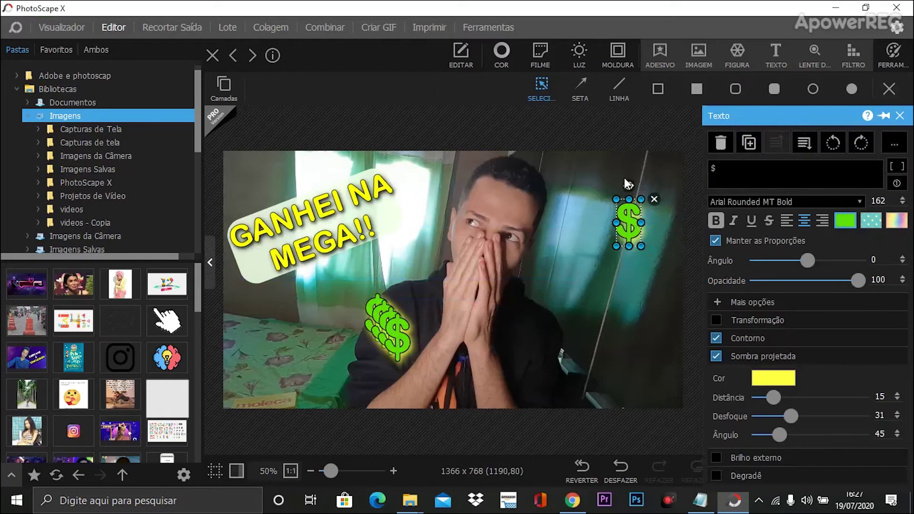
{"action": "left_click_drag", "start_coordinate": [628, 186], "coordinate": [664, 204]}
Spread the remaining dollar signs below and above the tilted one, over the bed, and between the text and the man's face
{"action": "left_click_drag", "start_coordinate": [398, 335], "coordinate": [618, 282]}
{"action": "left_click_drag", "start_coordinate": [383, 326], "coordinate": [583, 198]}
{"action": "left_click_drag", "start_coordinate": [381, 318], "coordinate": [304, 356]}
{"action": "left_click", "coordinate": [388, 292]}
{"action": "left_click_drag", "start_coordinate": [390, 283], "coordinate": [428, 215]}
{"action": "left_click", "coordinate": [578, 271]}
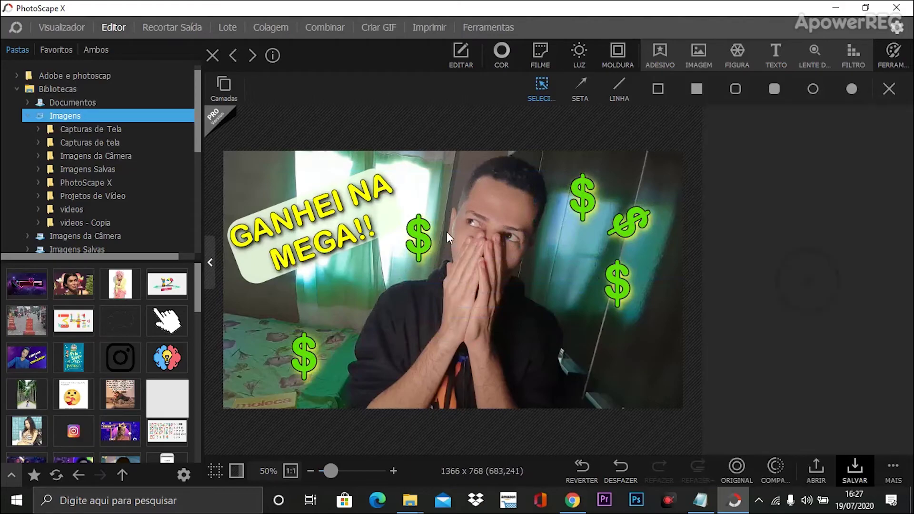
Set the opacity of the dollar sign between the text and the man's face to 69
{"action": "left_click", "coordinate": [419, 235]}
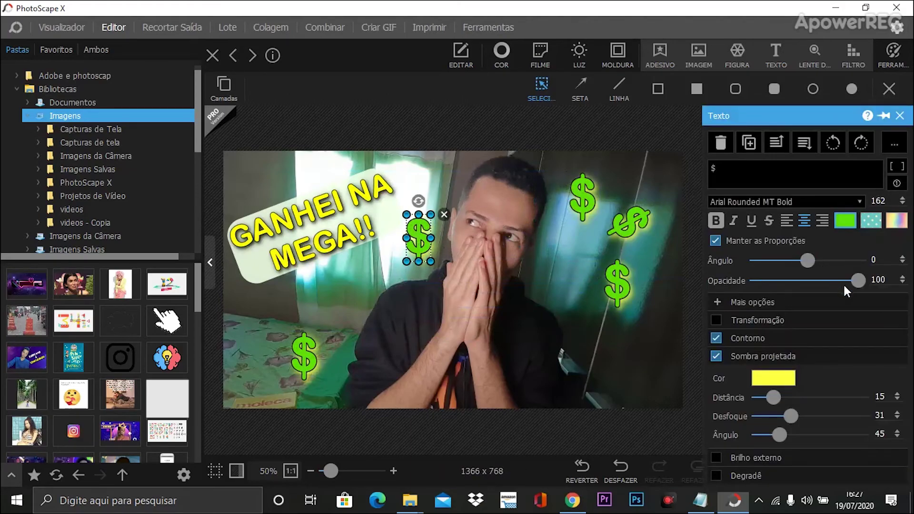
{"action": "left_click_drag", "start_coordinate": [864, 282], "coordinate": [824, 290]}
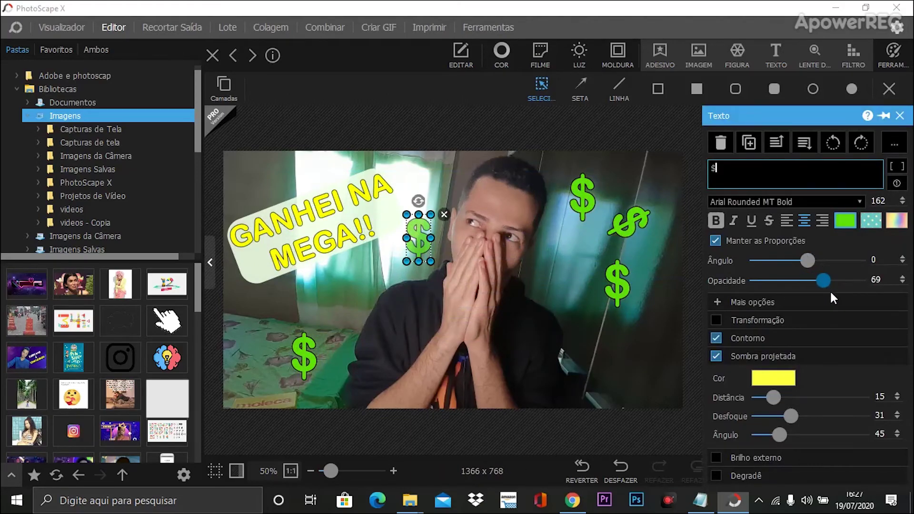
{"action": "left_click", "coordinate": [330, 352]}
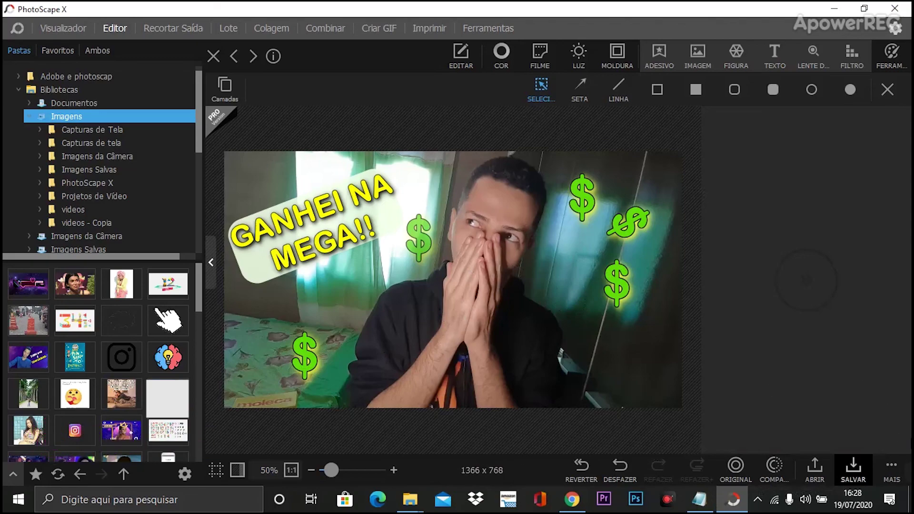
{"action": "mouse_move", "coordinate": [789, 463]}
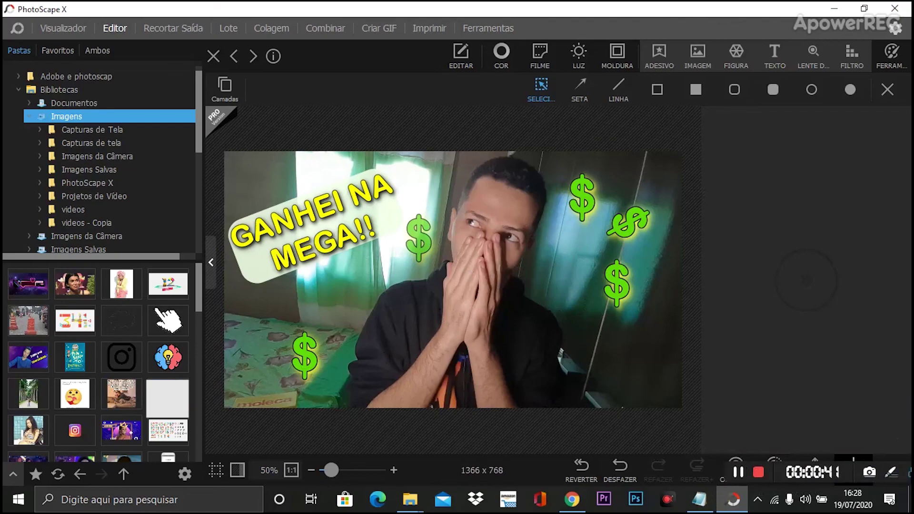